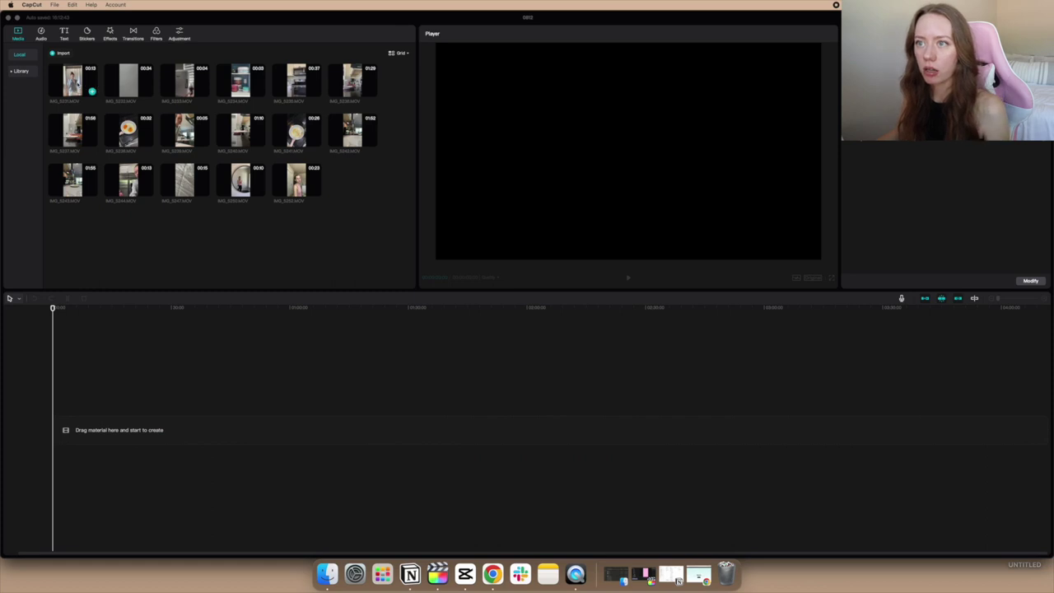
# Place all the imported clips onto the main timeline track.
pyautogui.click(80, 84)
pyautogui.press('super+a')
pyautogui.moveTo(309, 183); pyautogui.dragTo(273, 435)
# Set the project aspect ratio to vertical 9:16.
pyautogui.click(813, 277)
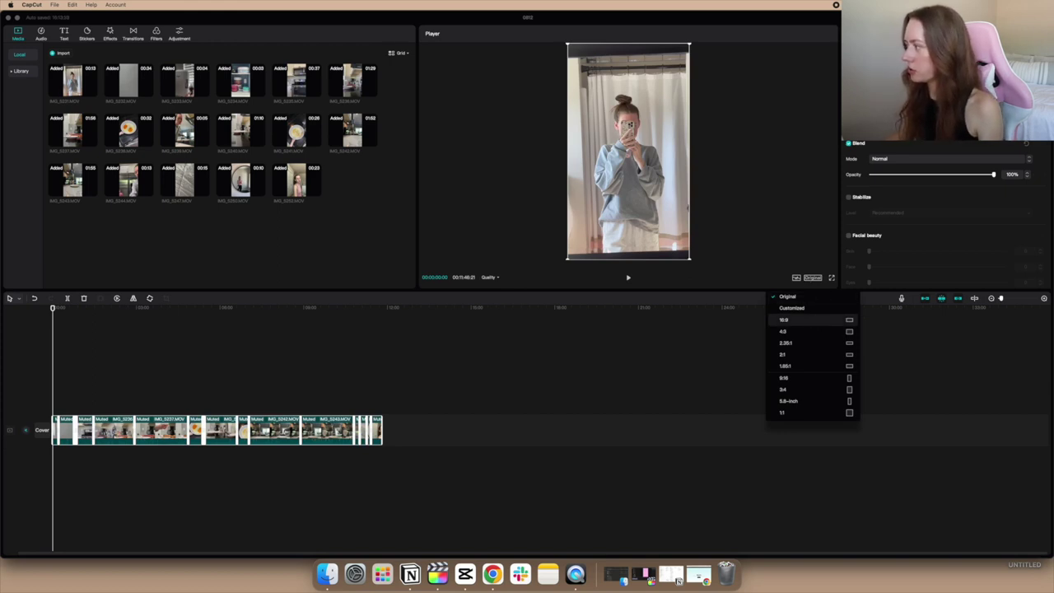
pyautogui.click(818, 379)
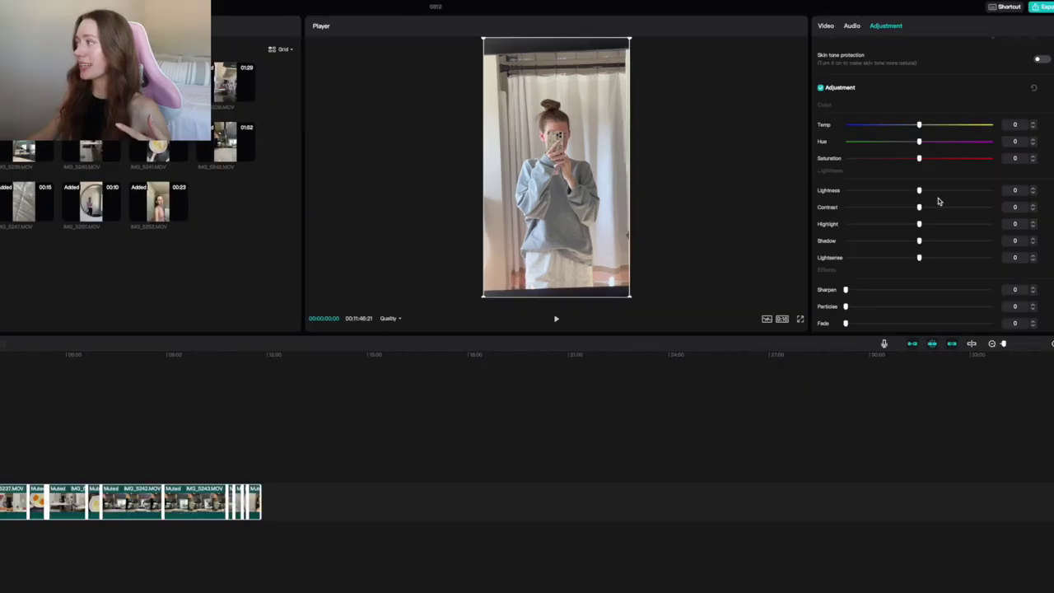
pyautogui.scroll(-1, 938, 201)
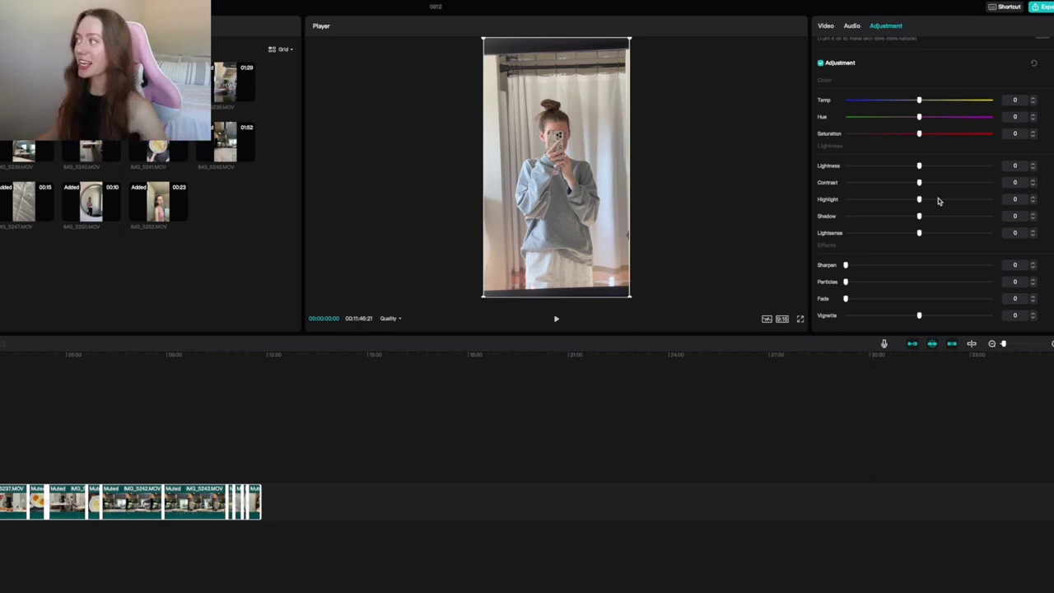
# Drag the clip's HSL Hue slider to 42.
pyautogui.scroll(1, 938, 200)
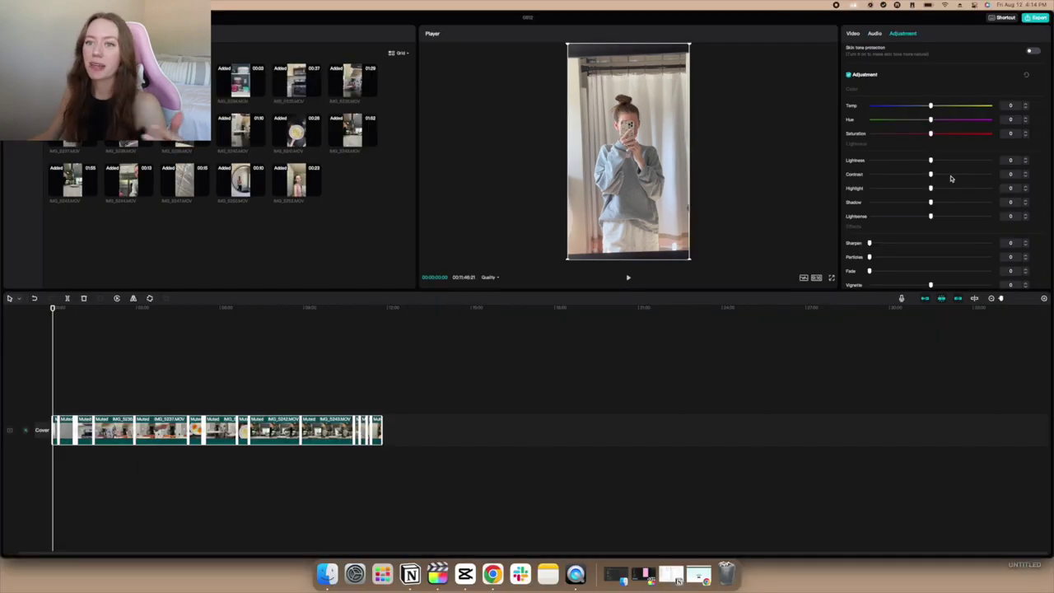
pyautogui.scroll(3, 950, 177)
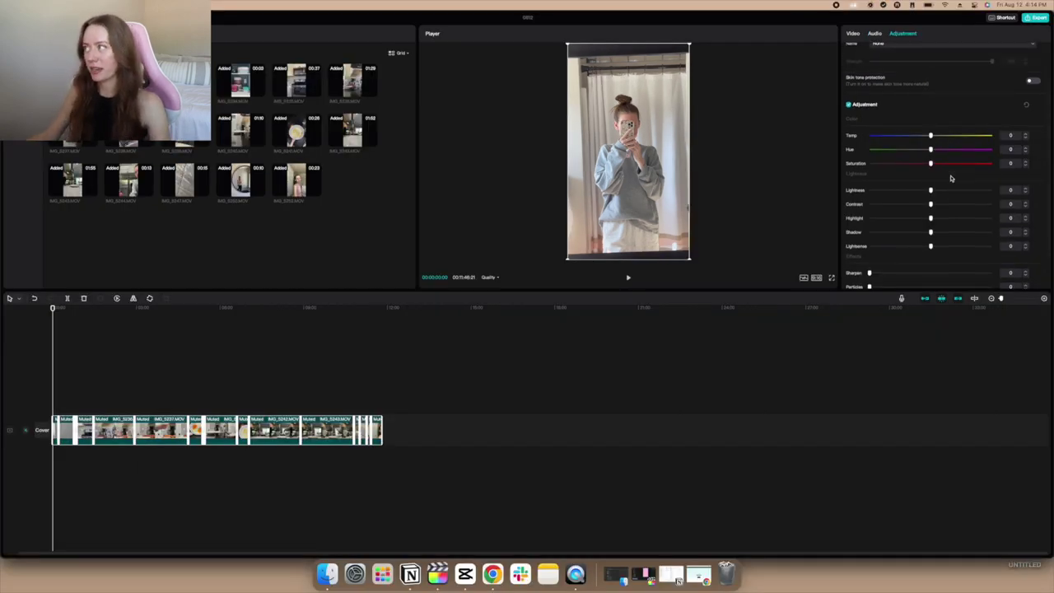
pyautogui.click(981, 55)
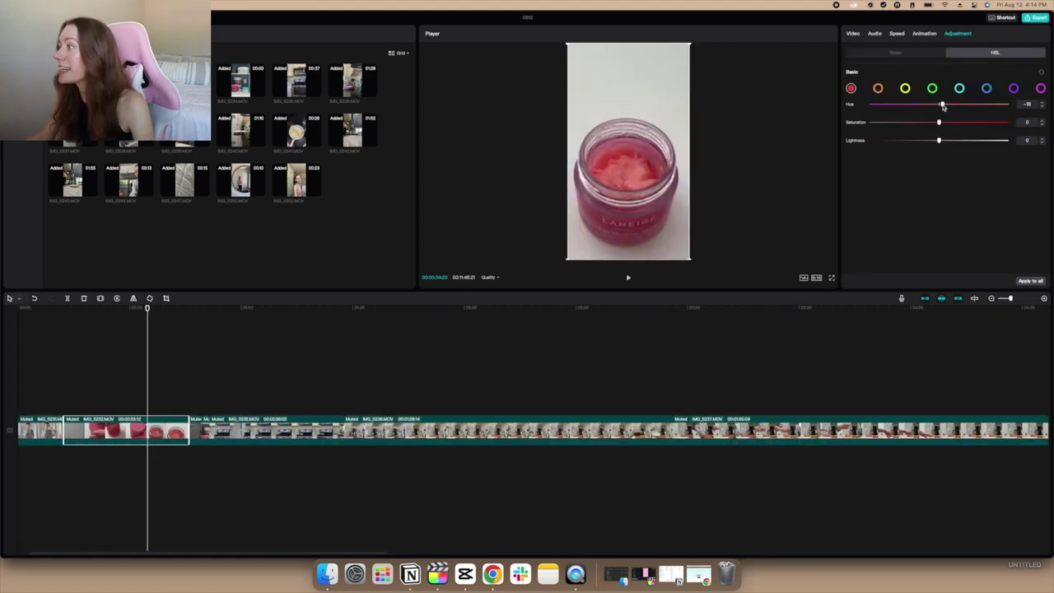
pyautogui.moveTo(944, 104); pyautogui.dragTo(999, 125)
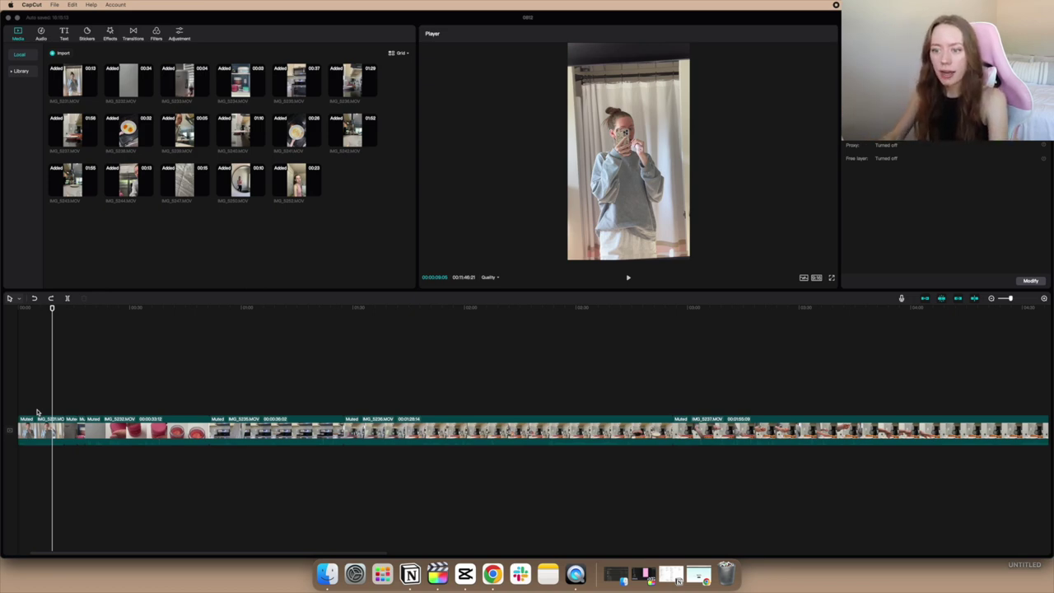
pyautogui.scroll(5, 37, 411)
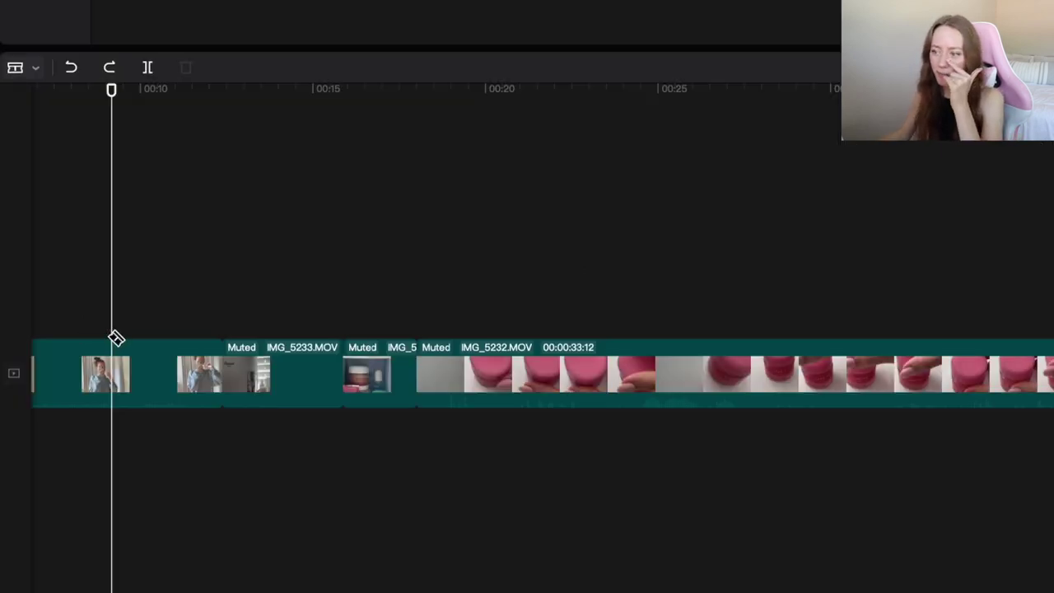
pyautogui.scroll(-5, 113, 337)
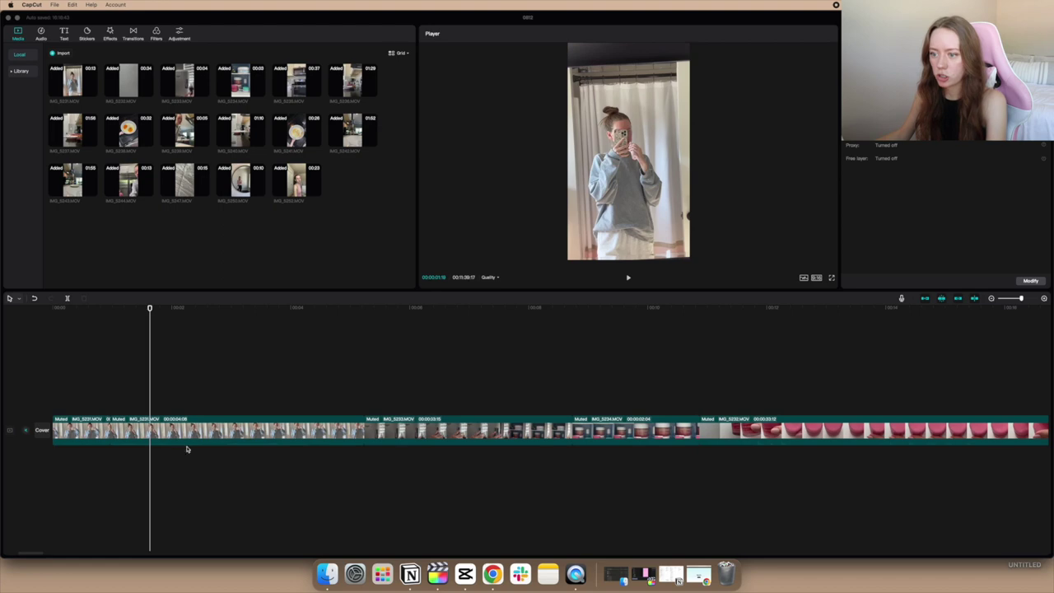
pyautogui.click(237, 430)
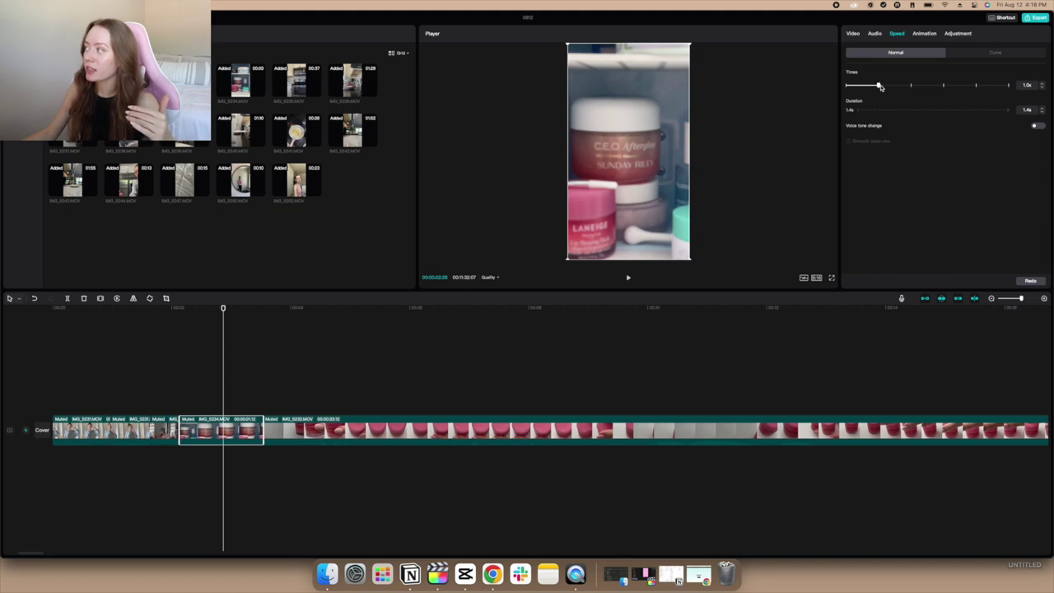
pyautogui.moveTo(878, 86)
pyautogui.mouseDown()
pyautogui.moveTo(910, 85)
pyautogui.moveTo(878, 86)
pyautogui.mouseUp()
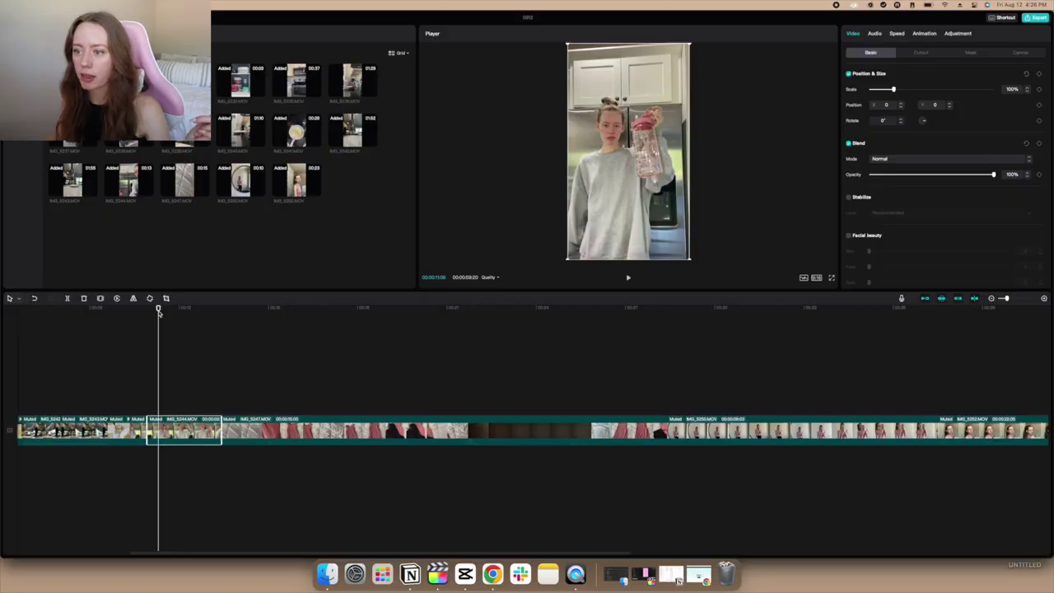
# Split the water-bottle clip at the playhead and slow the new piece to 0.2x.
pyautogui.moveTo(159, 312)
pyautogui.mouseDown()
pyautogui.moveTo(144, 313)
pyautogui.moveTo(155, 307)
pyautogui.mouseUp()
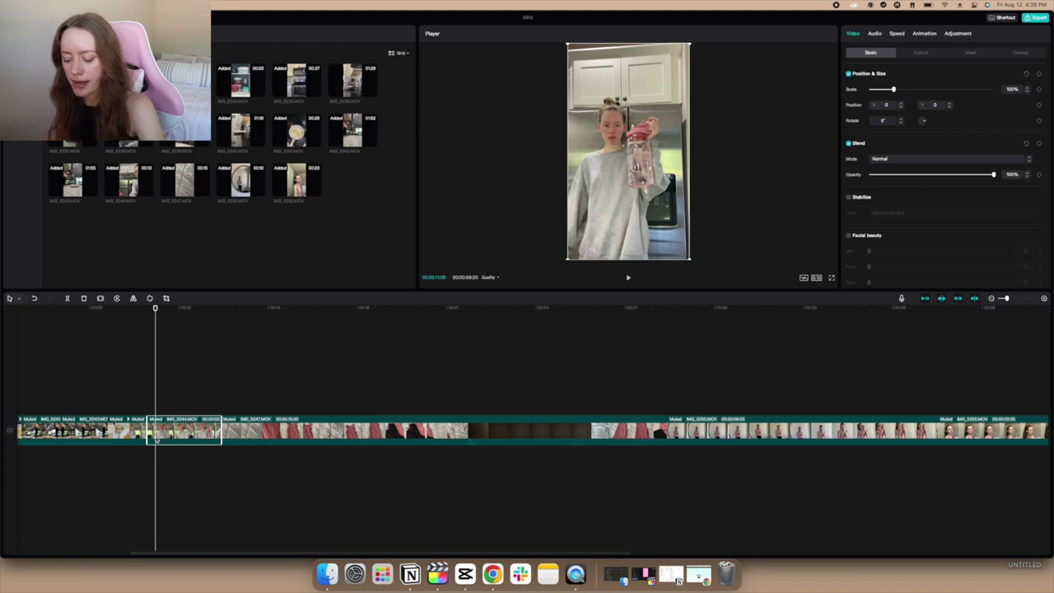
pyautogui.moveTo(155, 309); pyautogui.dragTo(154, 313)
pyautogui.press('super+b')
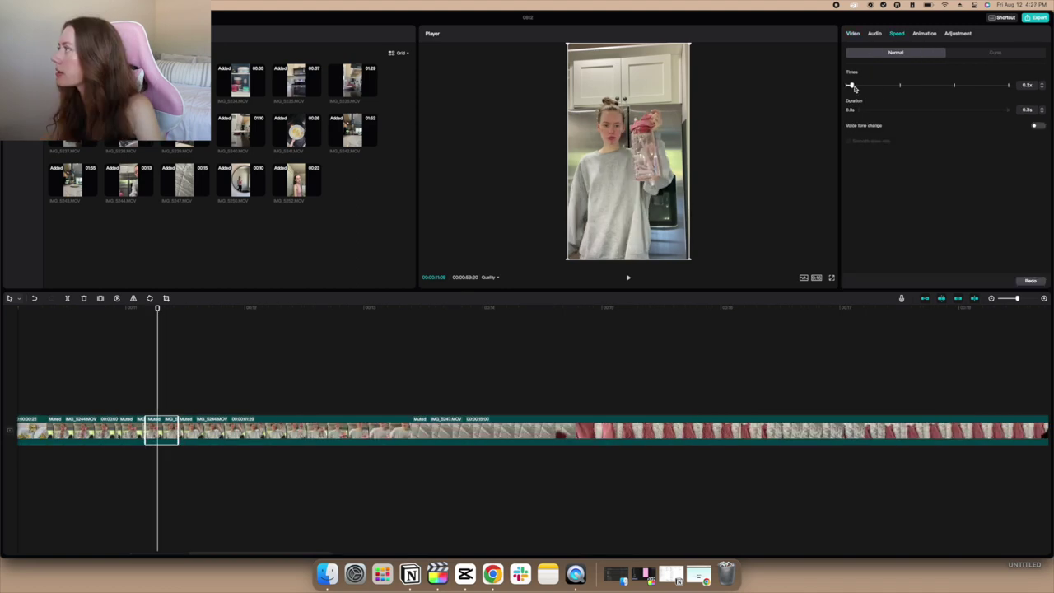
pyautogui.moveTo(853, 87); pyautogui.dragTo(812, 90)
# Play back the slowed section and the earlier clips to review them.
pyautogui.click(52, 395)
pyautogui.press('space')
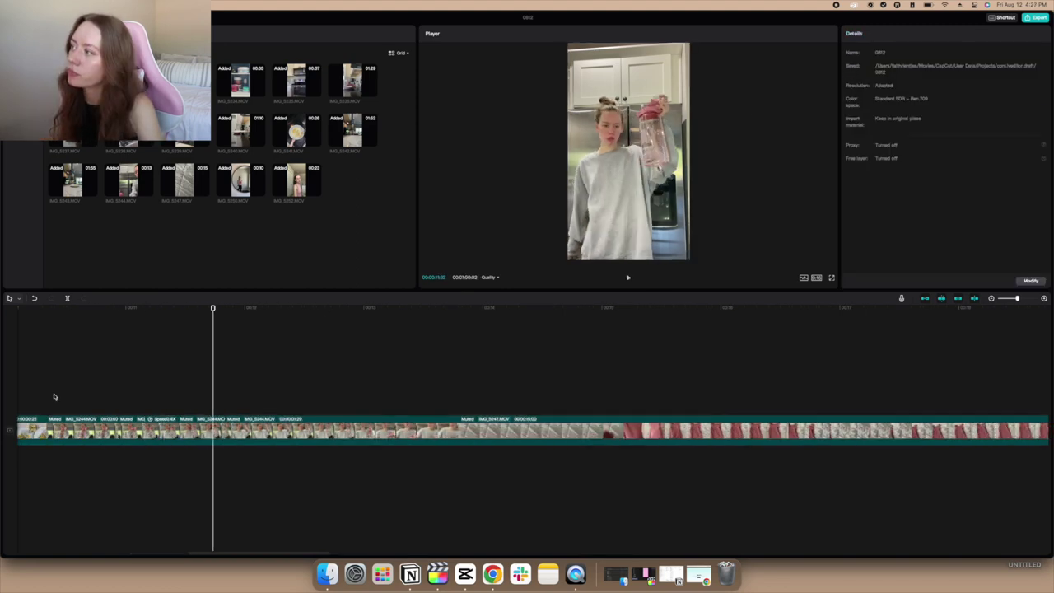
pyautogui.click(88, 398)
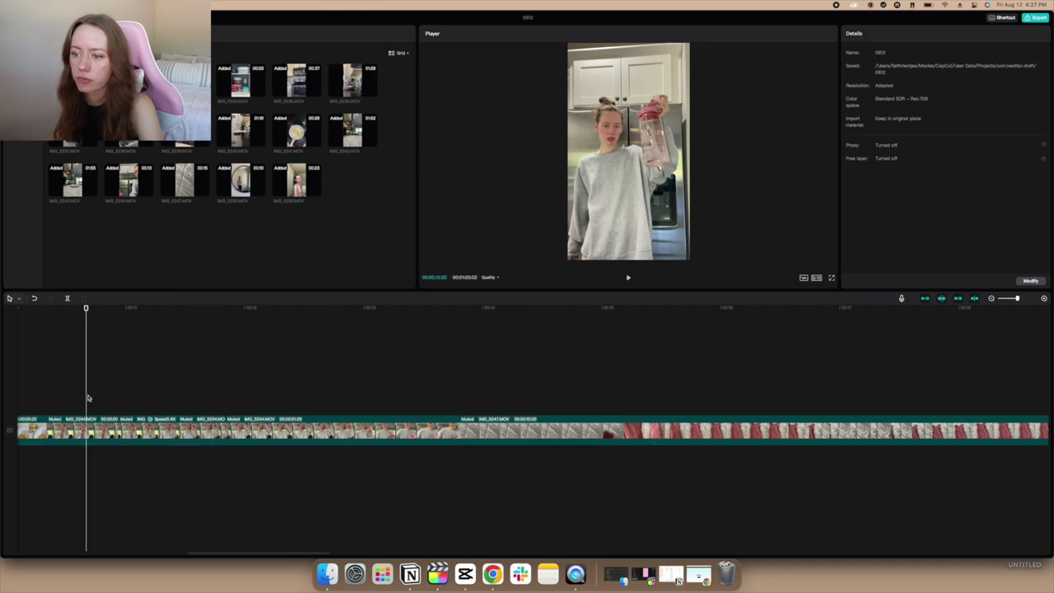
pyautogui.press('space')
pyautogui.press('space')
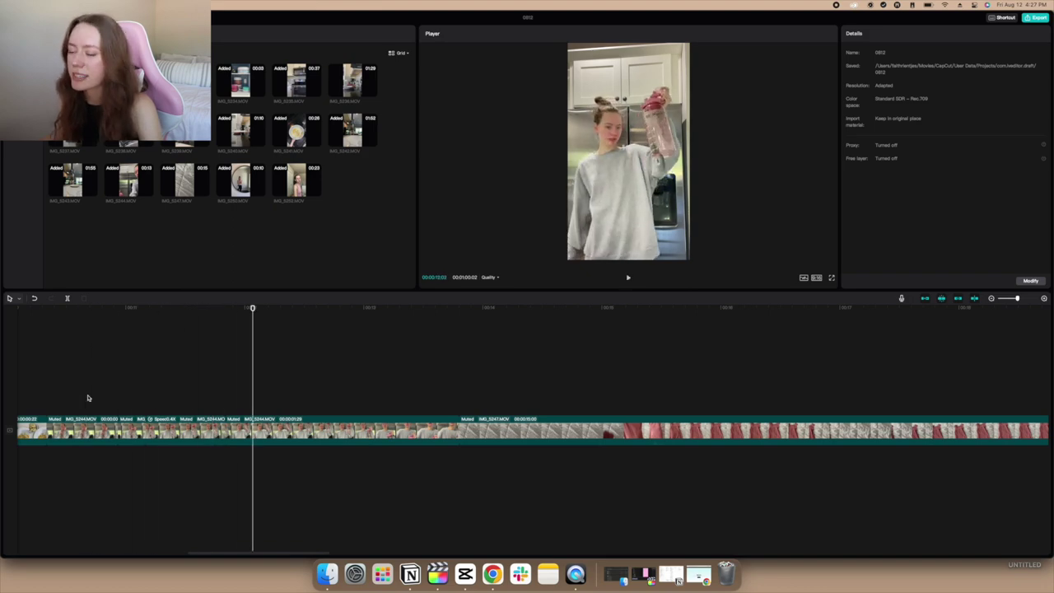
pyautogui.click(39, 392)
pyautogui.press('space')
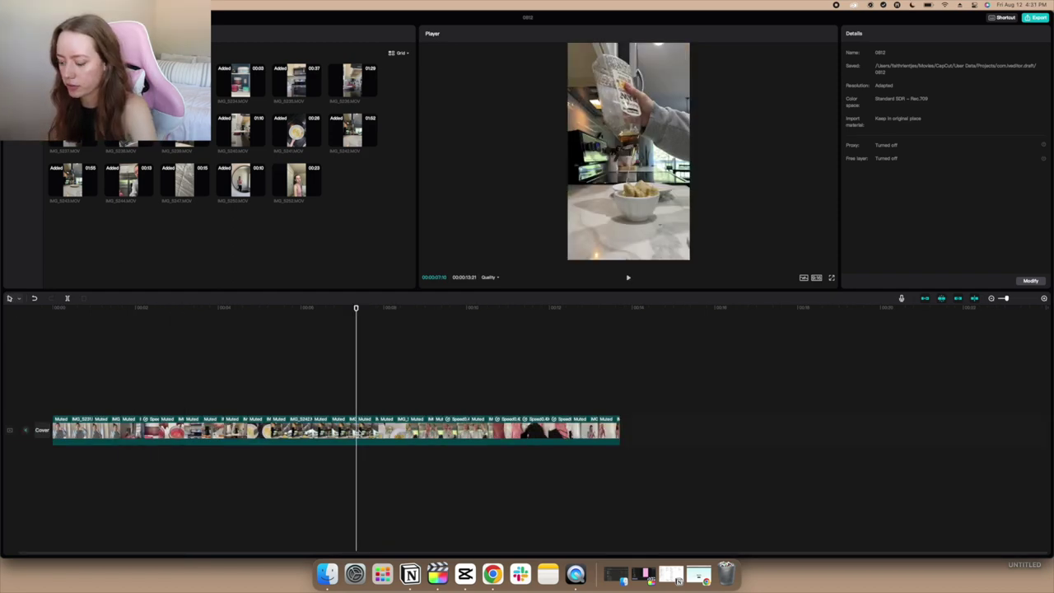
# Trim a short piece and slightly enlarge the bowl-pouring clip in the frame.
pyautogui.press('w')
pyautogui.click(336, 411)
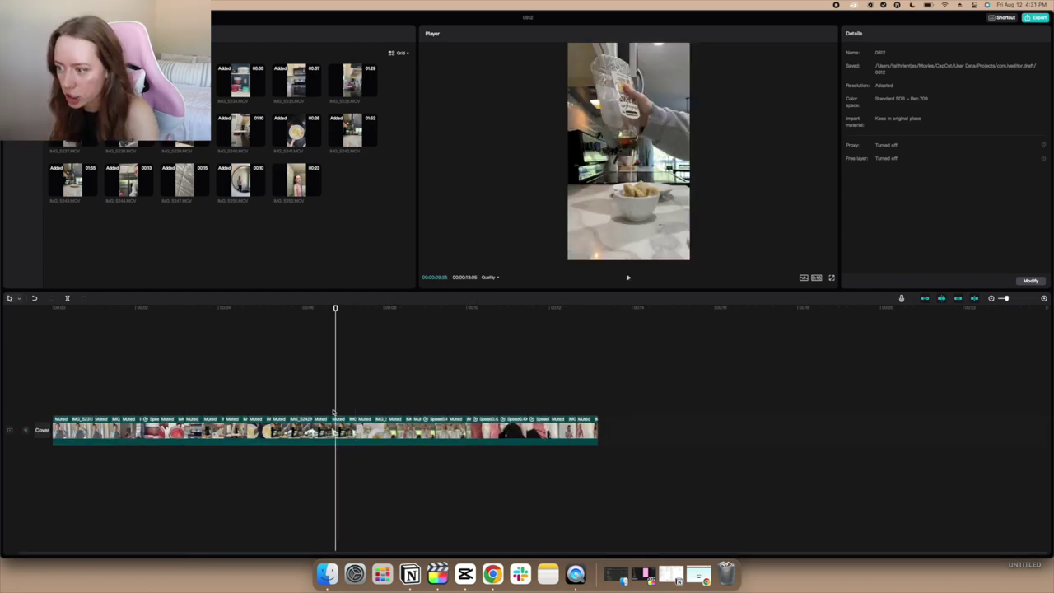
pyautogui.click(342, 423)
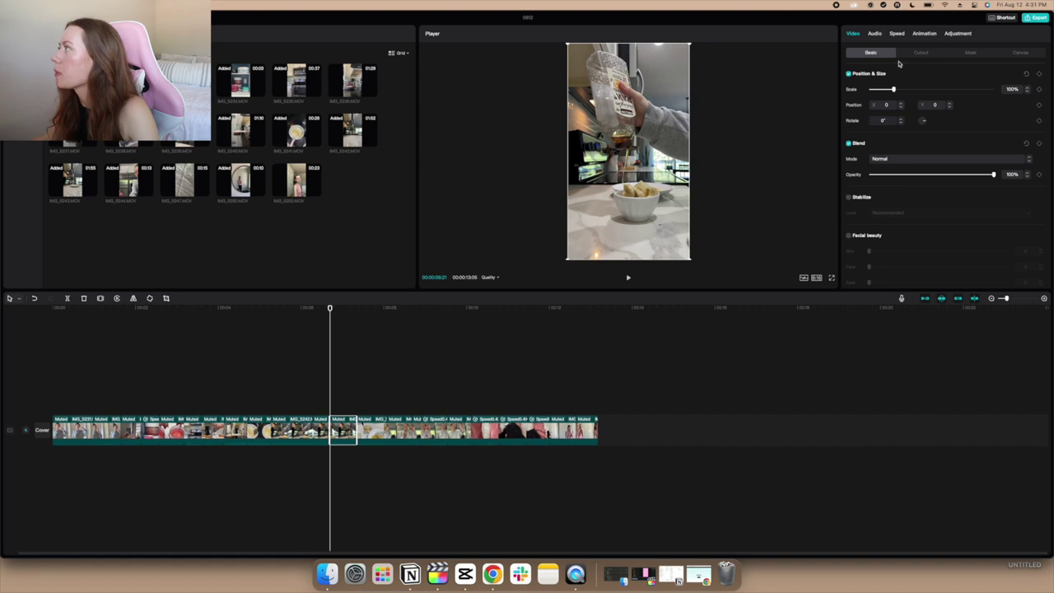
pyautogui.click(896, 34)
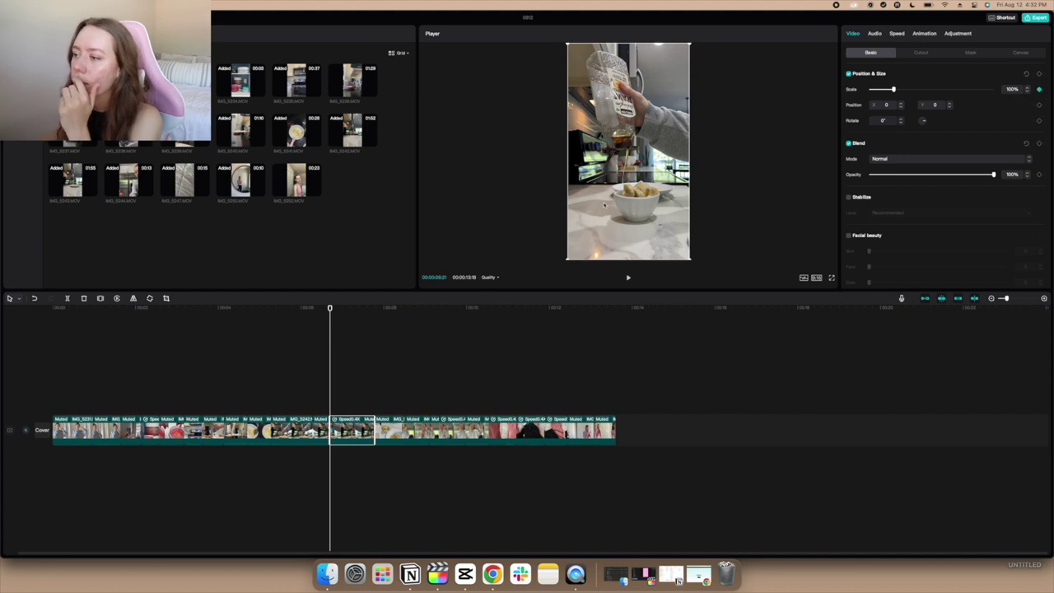
pyautogui.moveTo(329, 309); pyautogui.dragTo(373, 308)
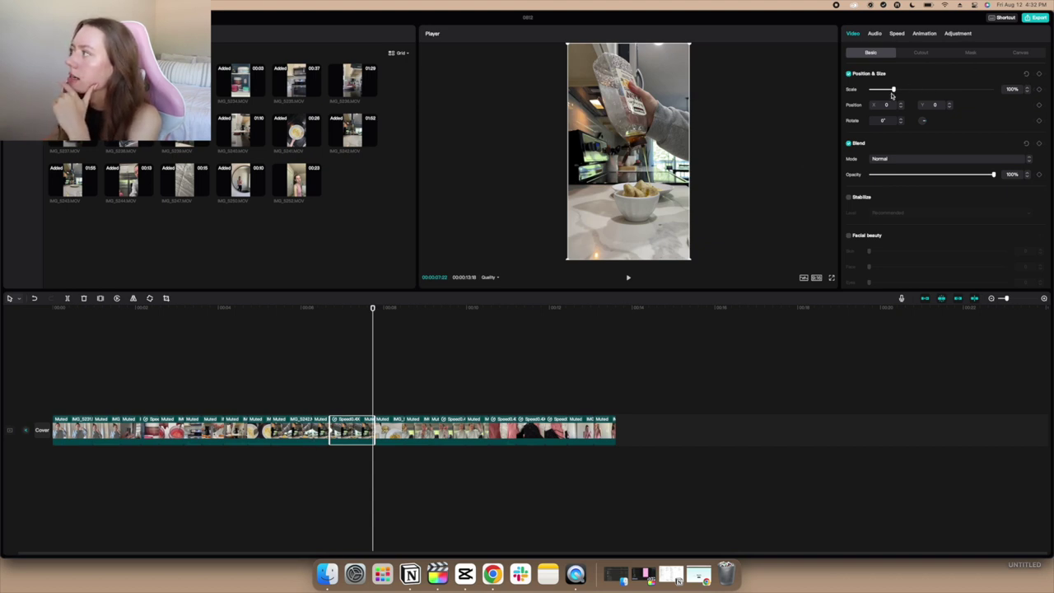
pyautogui.moveTo(894, 91); pyautogui.dragTo(899, 89)
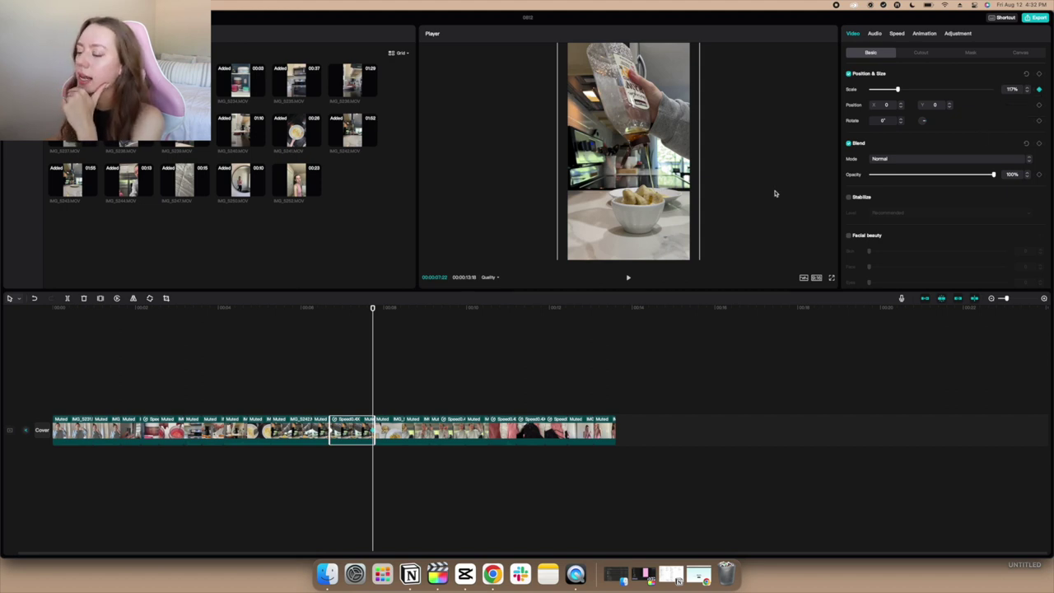
# Play the video from the pouring clip to review it.
pyautogui.click(316, 401)
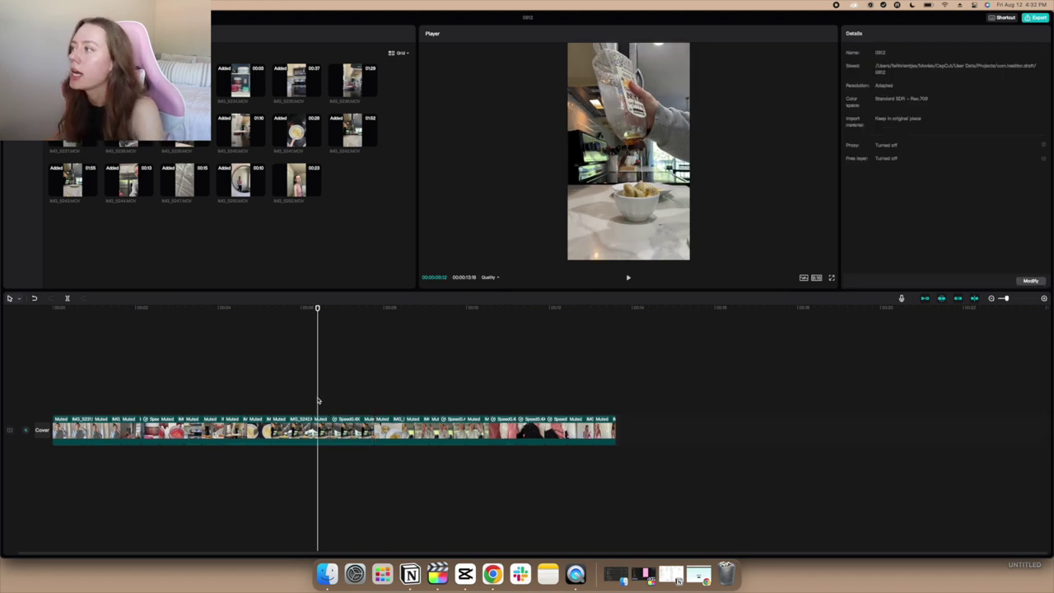
pyautogui.press('space')
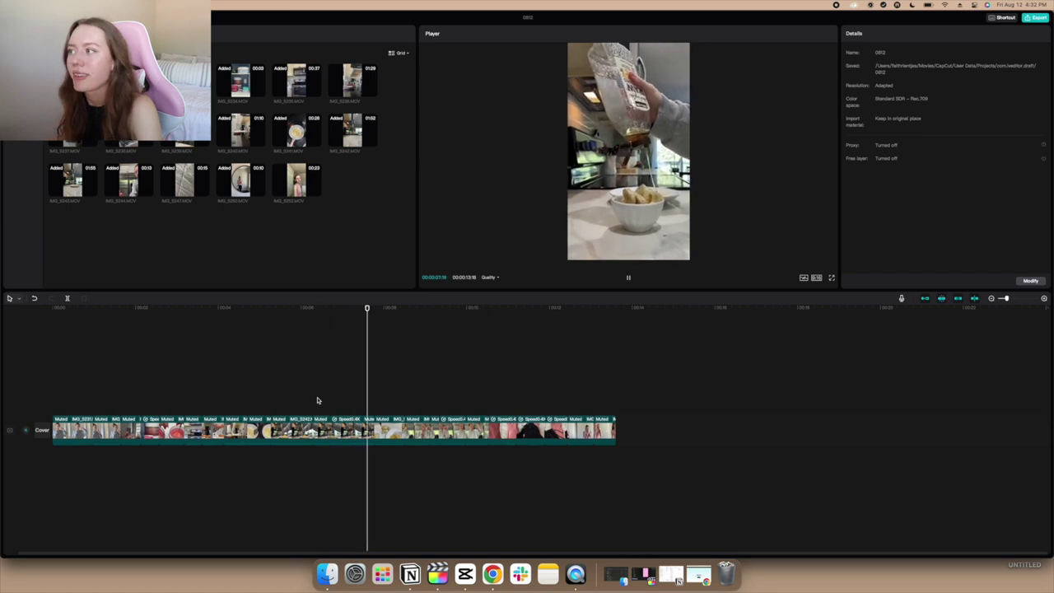
pyautogui.press('space')
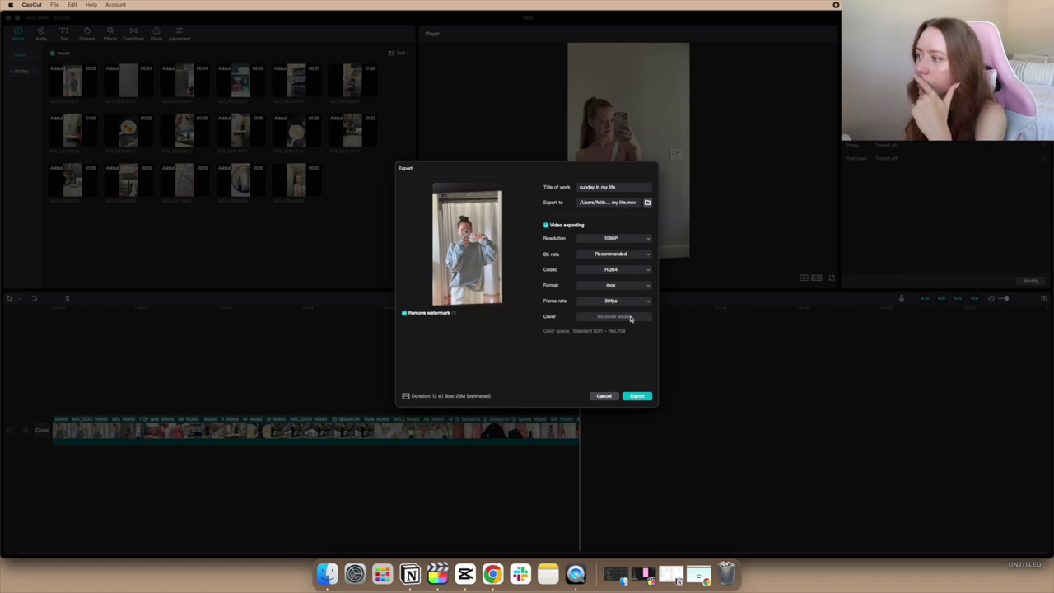
# Untick Remove watermark in the export settings.
pyautogui.click(405, 312)
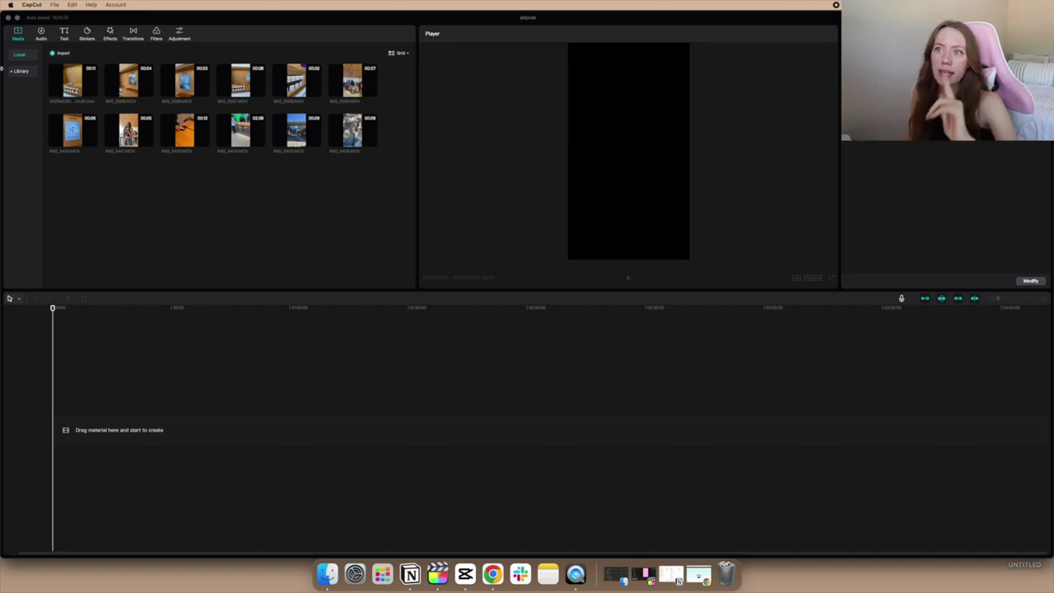
# Put all twelve clips on the main track and mute their original sound.
pyautogui.click(68, 82)
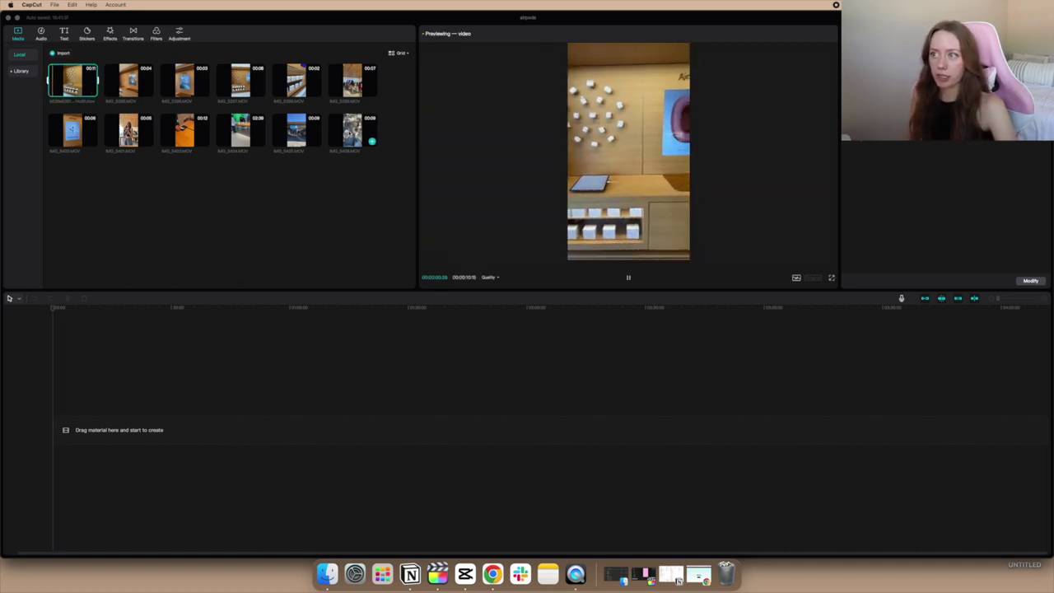
pyautogui.keyDown('shift'); pyautogui.click(362, 136); pyautogui.keyUp('shift')
pyautogui.moveTo(371, 142); pyautogui.dragTo(212, 438)
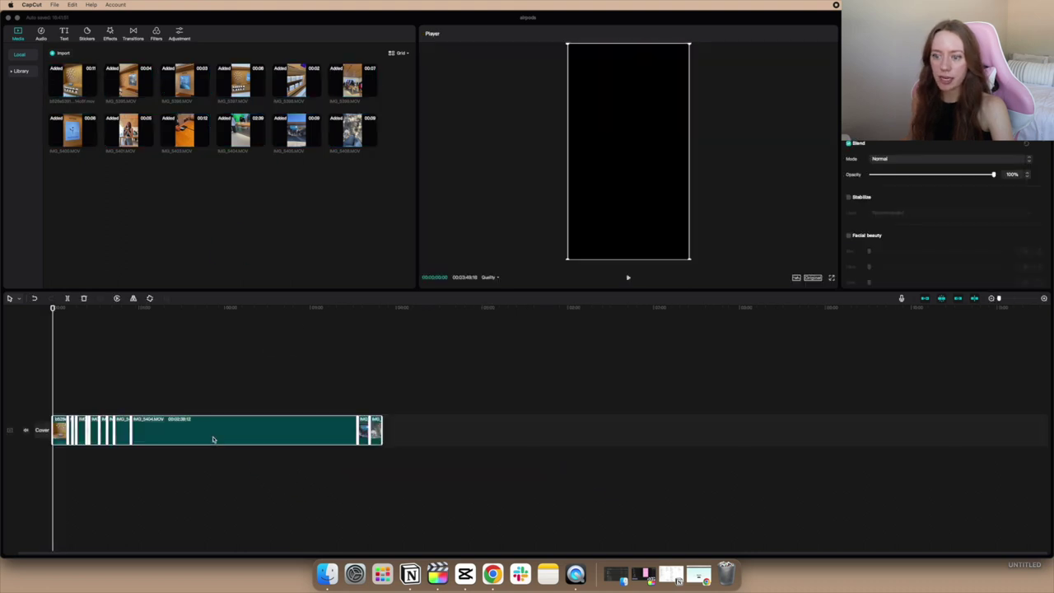
pyautogui.click(25, 430)
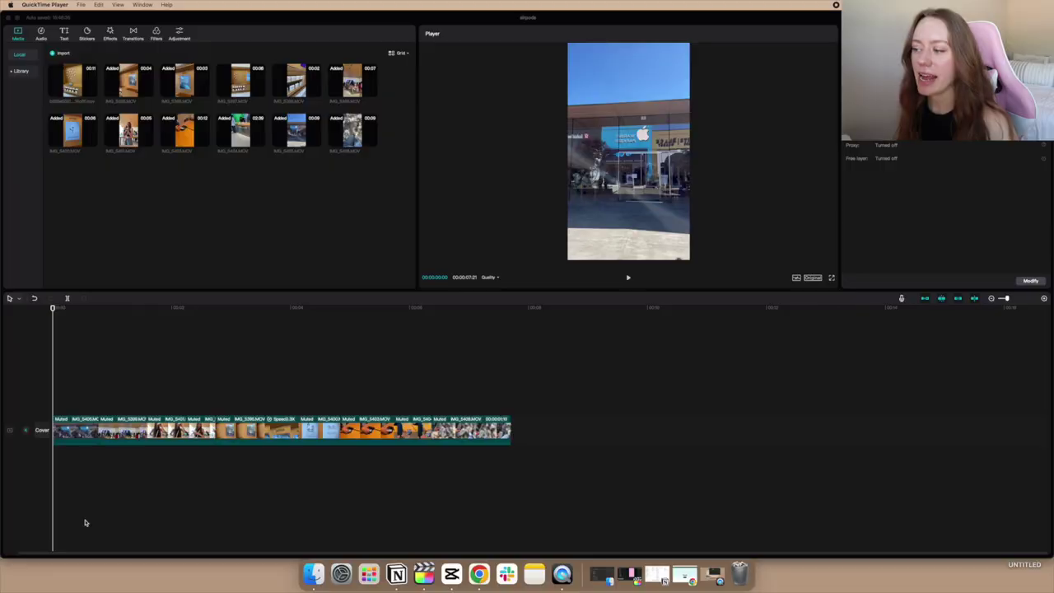
# Play the twelve-clip sequence from the start to review it.
pyautogui.click(41, 361)
pyautogui.press('space')
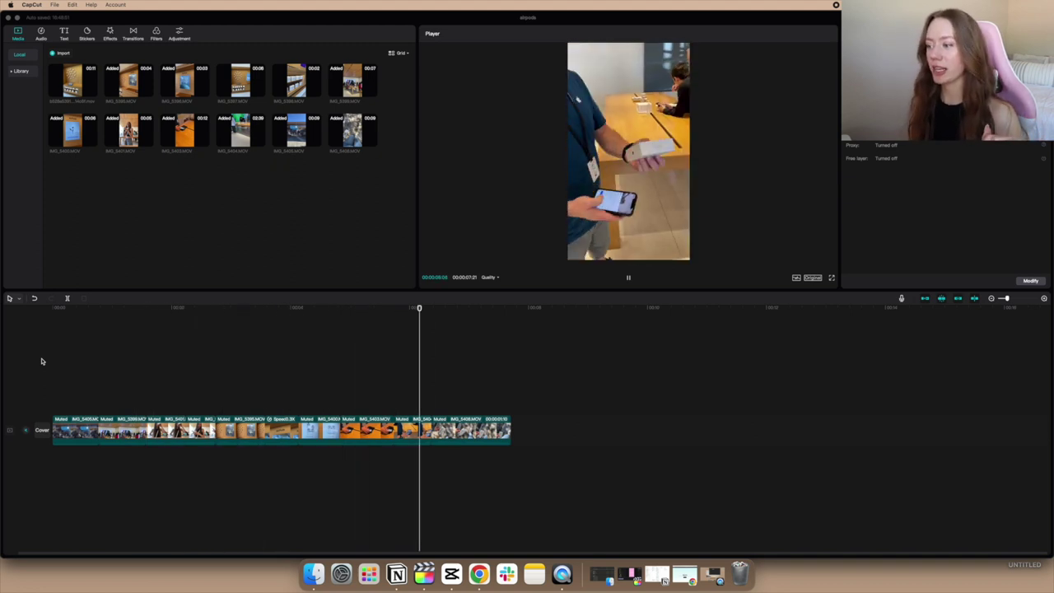
pyautogui.press('Home')
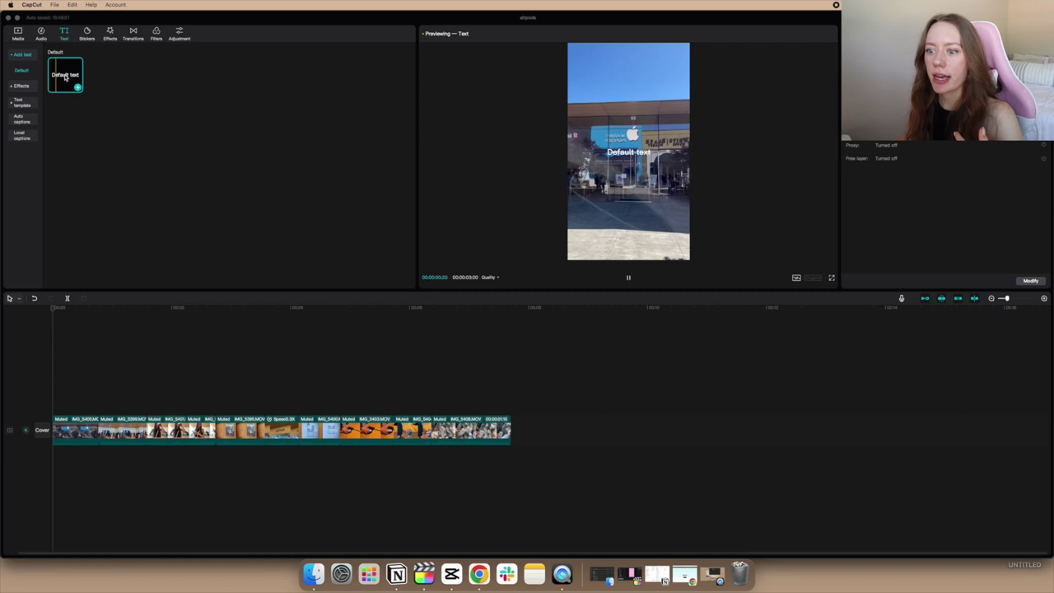
# Add a default text layer and stretch it across the whole video.
pyautogui.click(77, 87)
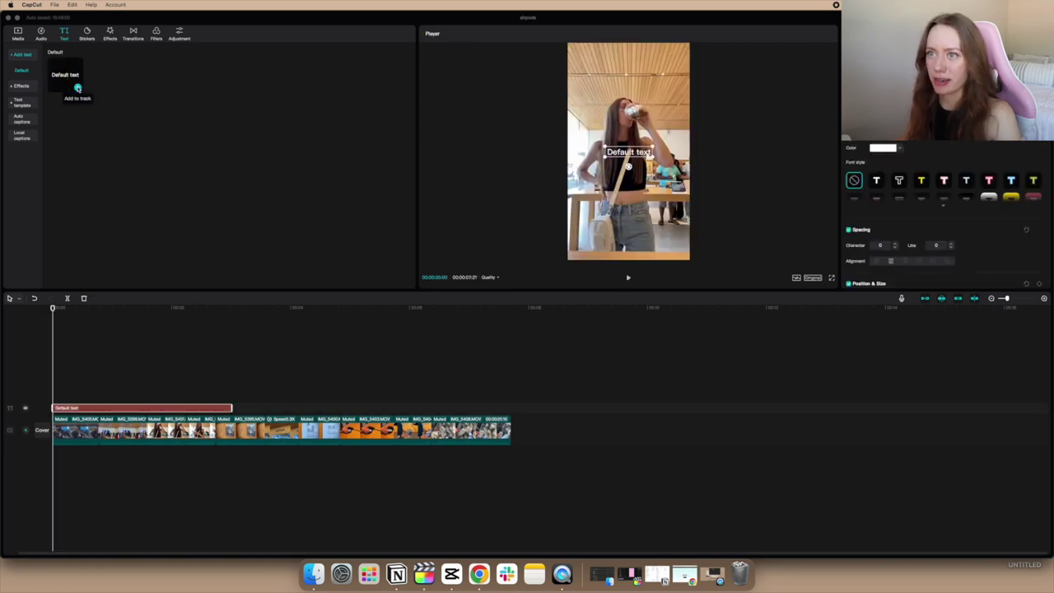
pyautogui.moveTo(231, 408); pyautogui.dragTo(511, 449)
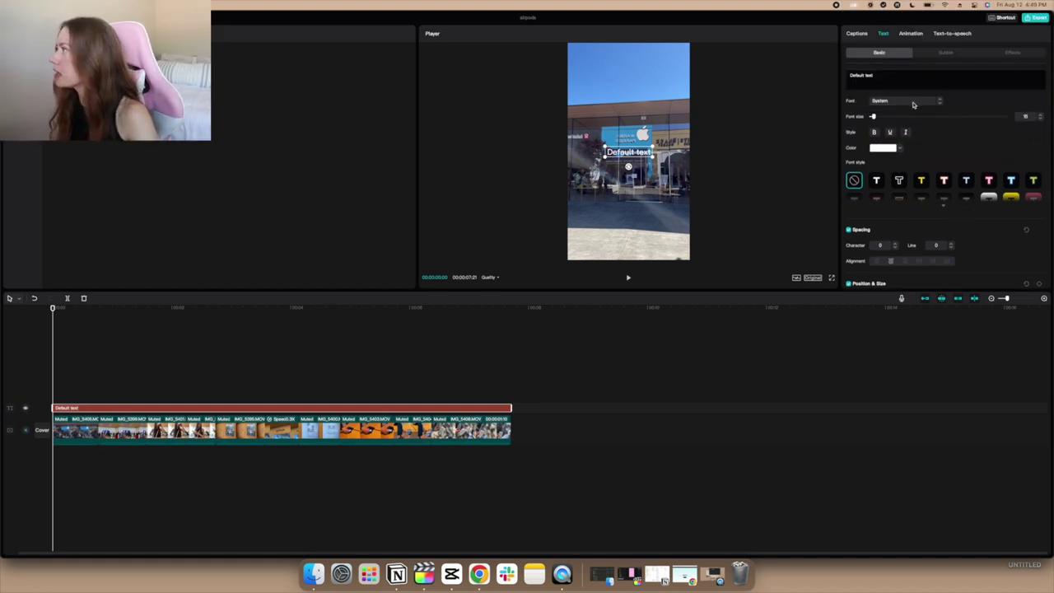
pyautogui.scroll(-2, 889, 138)
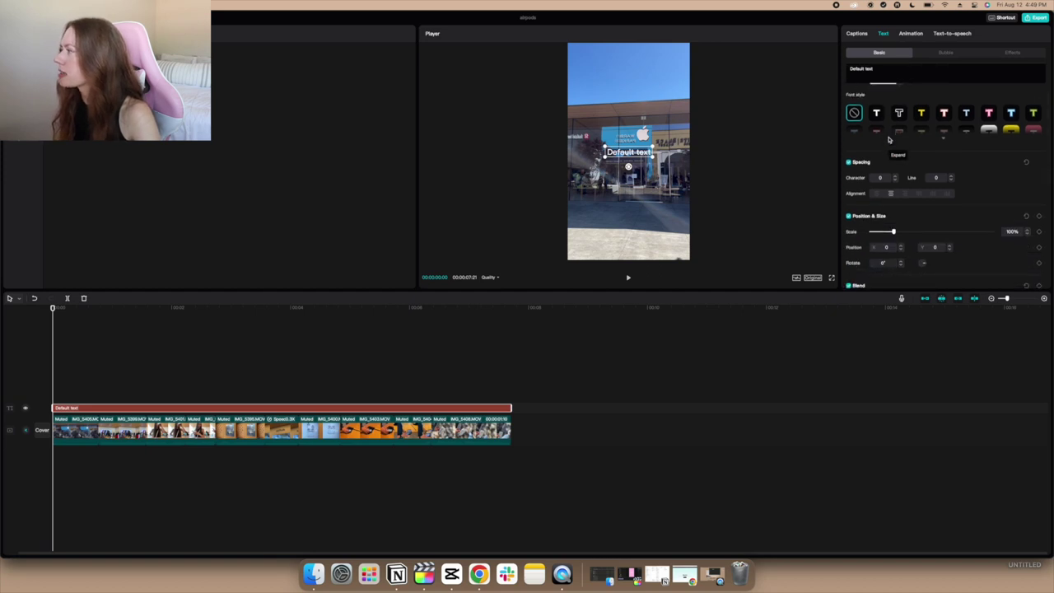
pyautogui.scroll(-3, 889, 138)
pyautogui.scroll(5, 891, 124)
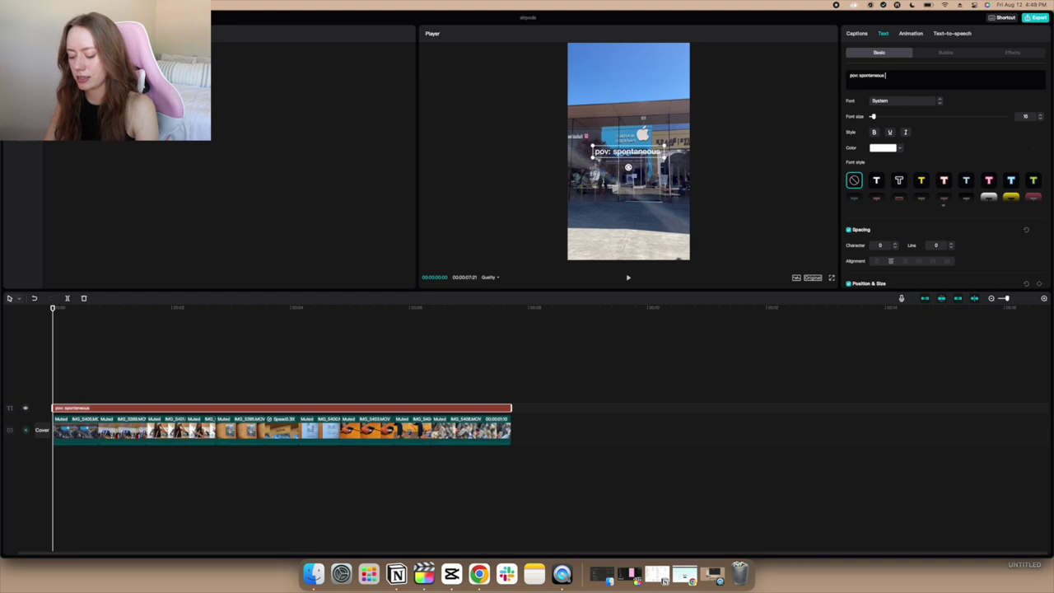
# Break the caption onto a second line starting 'to the App' and choose a font.
pyautogui.press('Return')
pyautogui.write('to')
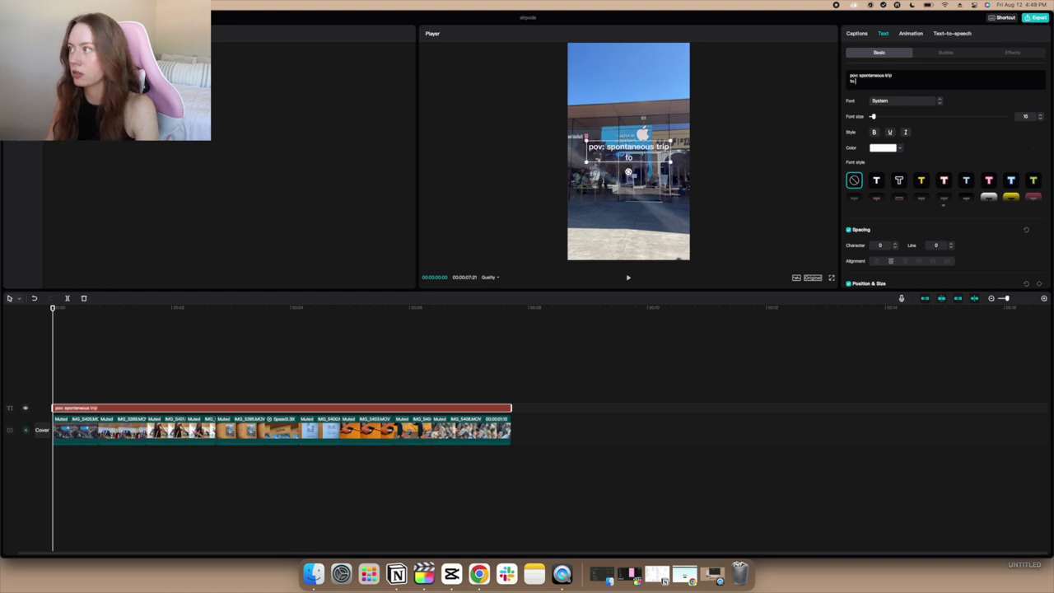
pyautogui.write(' the Apple store')
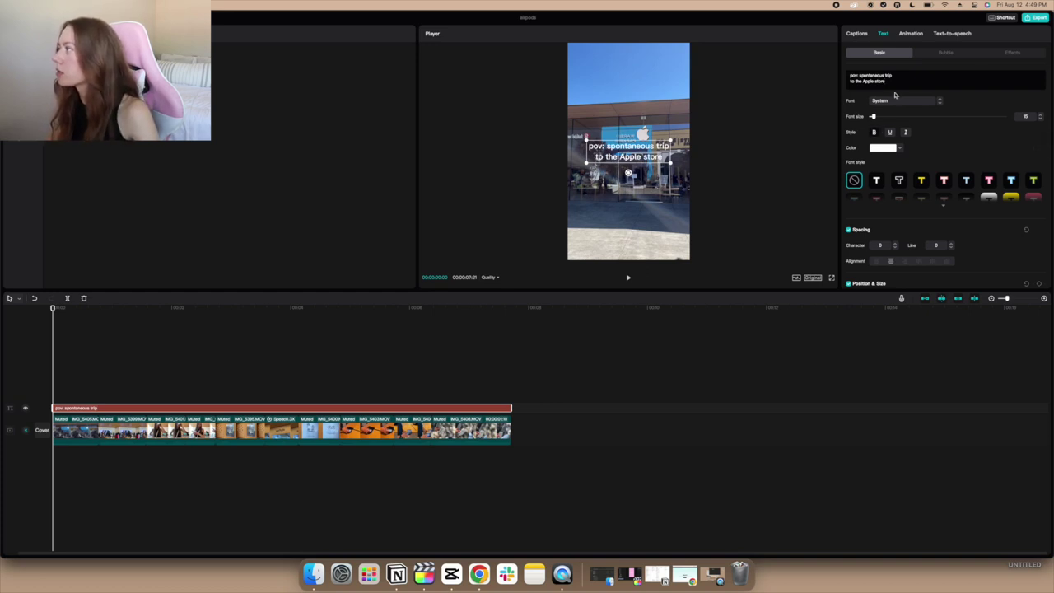
pyautogui.click(939, 103)
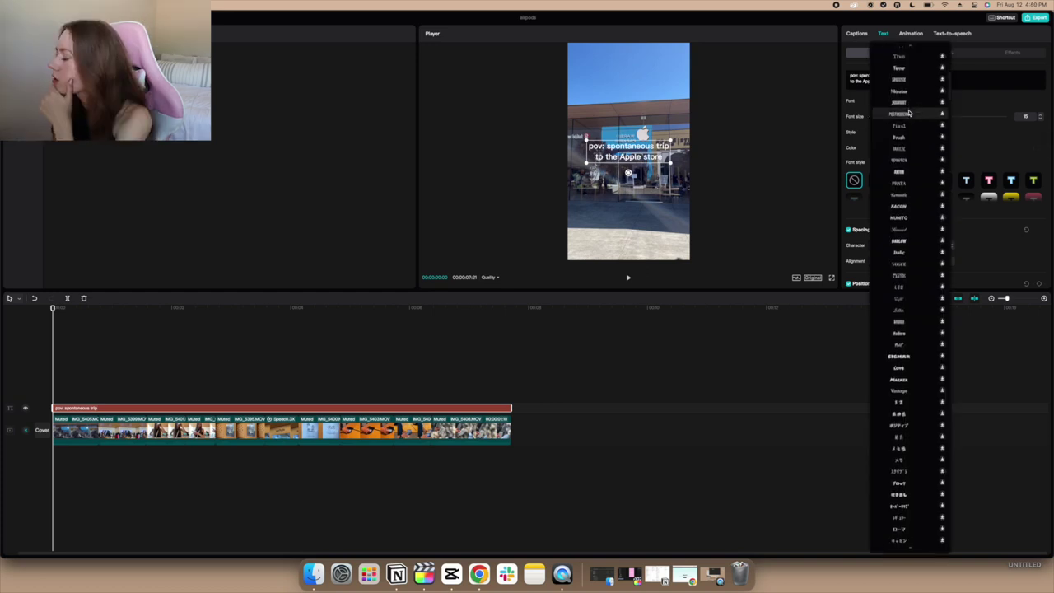
pyautogui.scroll(-5, 909, 113)
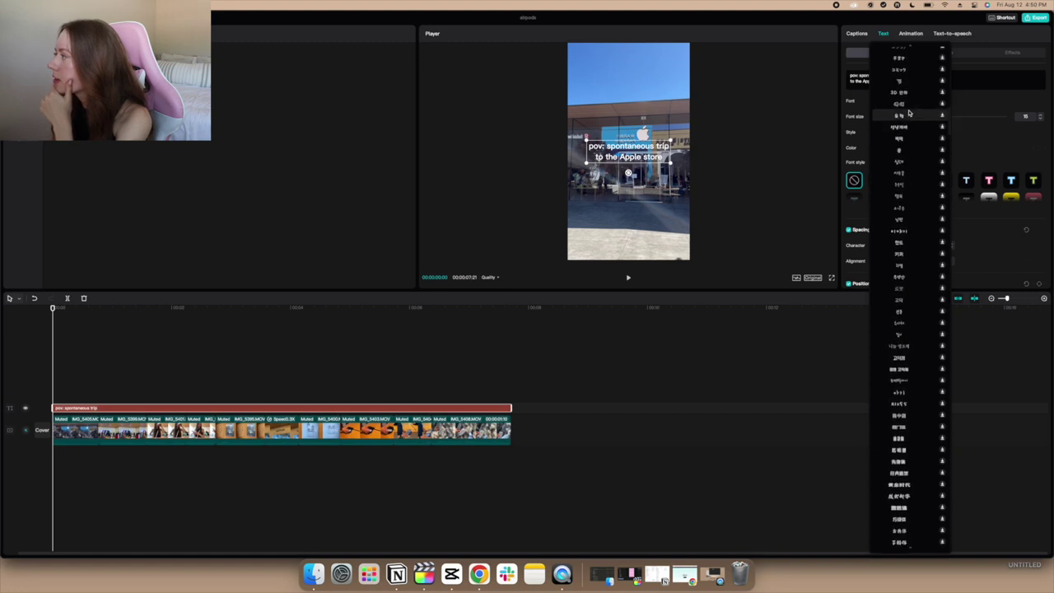
pyautogui.scroll(-5, 909, 112)
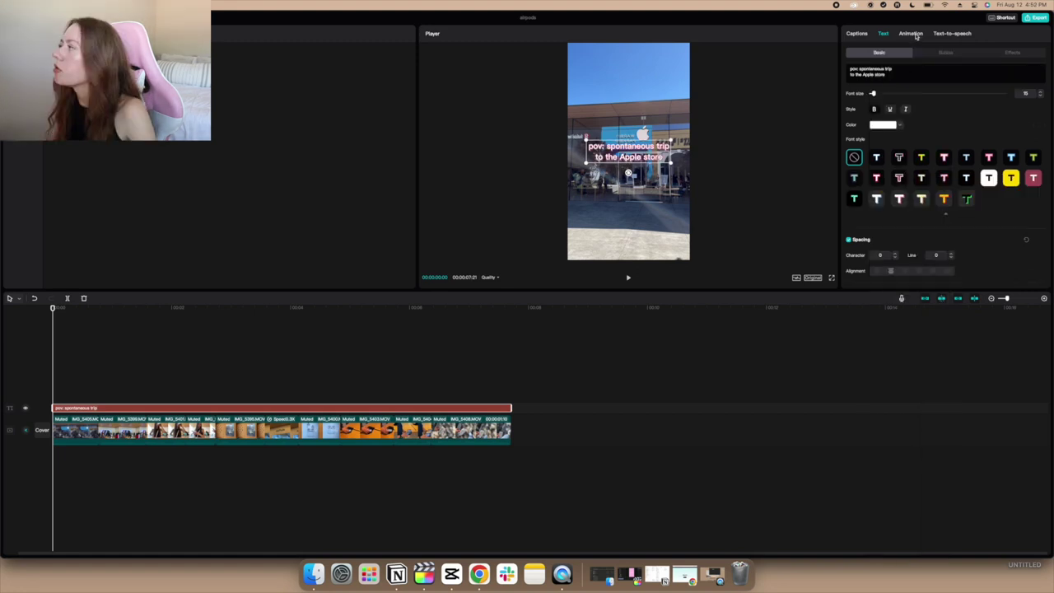
pyautogui.click(911, 33)
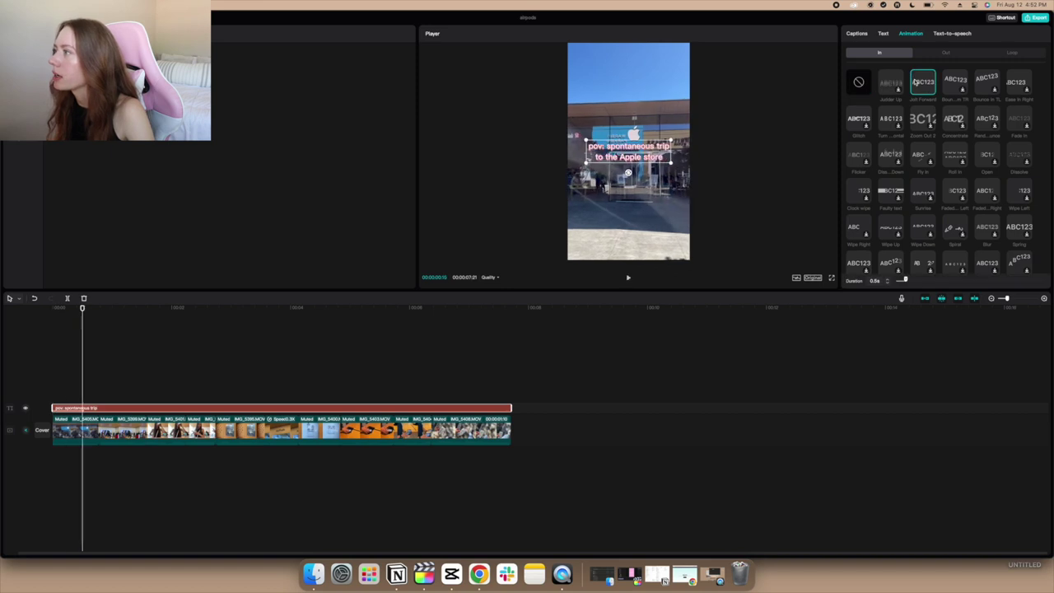
# Apply the Wave loop animation to the caption with a 2.7-second speed.
pyautogui.click(1012, 52)
pyautogui.click(858, 175)
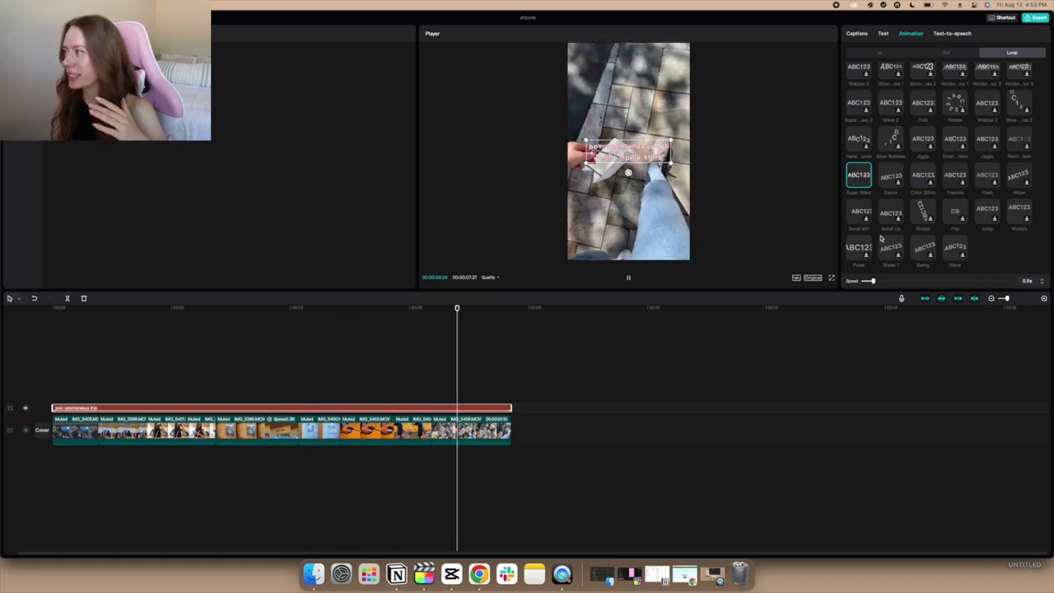
pyautogui.moveTo(872, 281); pyautogui.dragTo(936, 280)
pyautogui.click(947, 255)
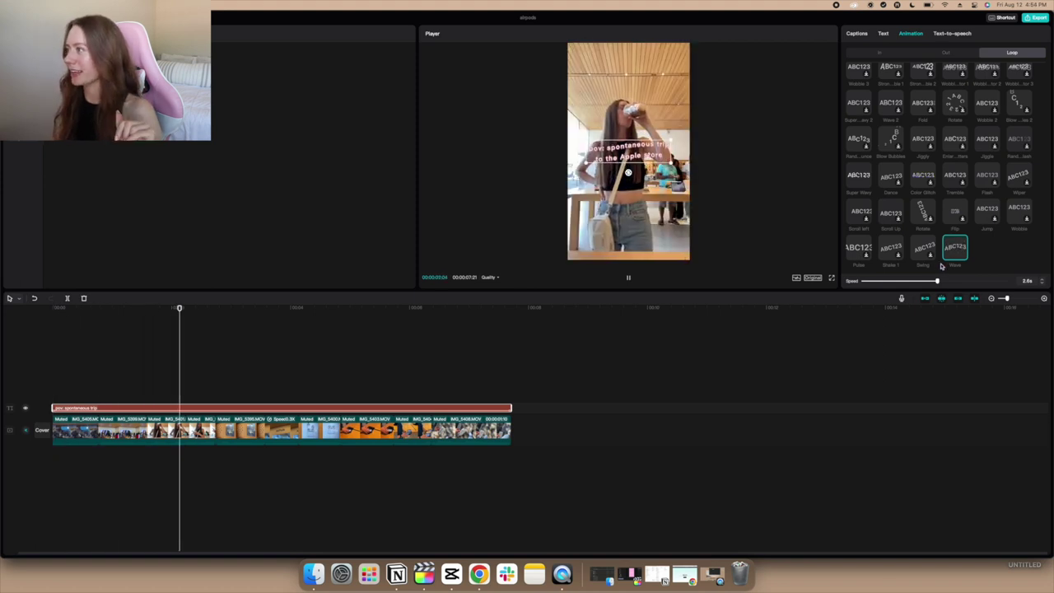
pyautogui.click(938, 282)
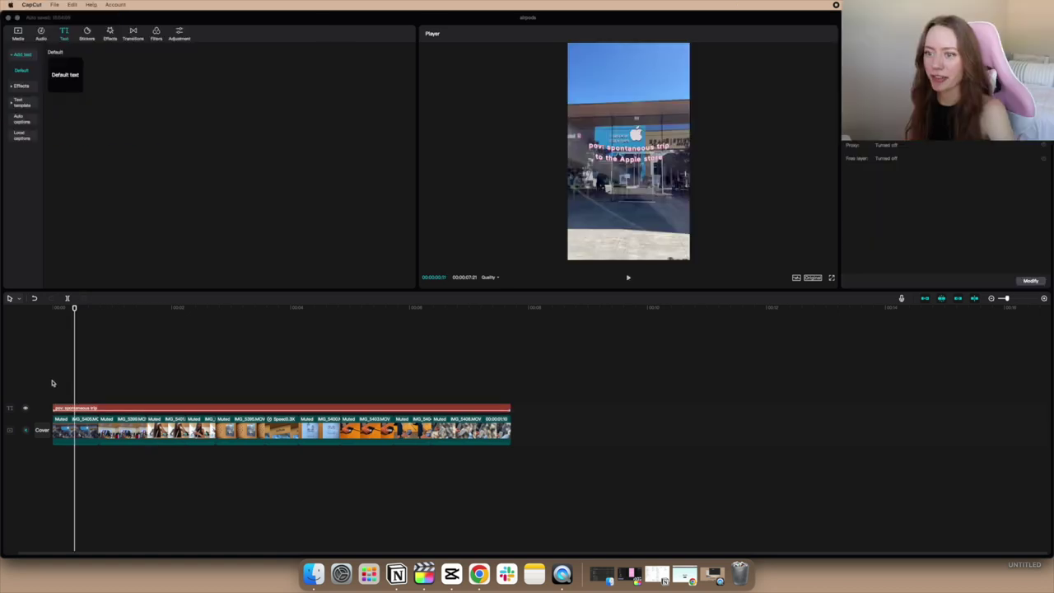
# Play the video from the start to check the caption animation.
pyautogui.moveTo(74, 306); pyautogui.dragTo(29, 311)
pyautogui.press('space')
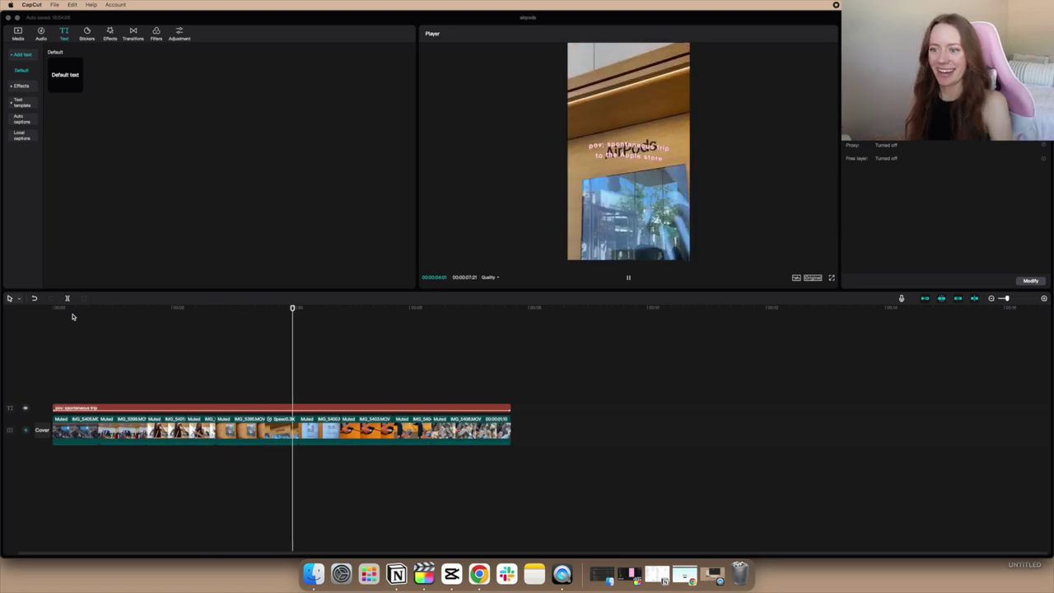
pyautogui.press('space')
pyautogui.moveTo(318, 311); pyautogui.dragTo(98, 317)
pyautogui.scroll(3, 97, 317)
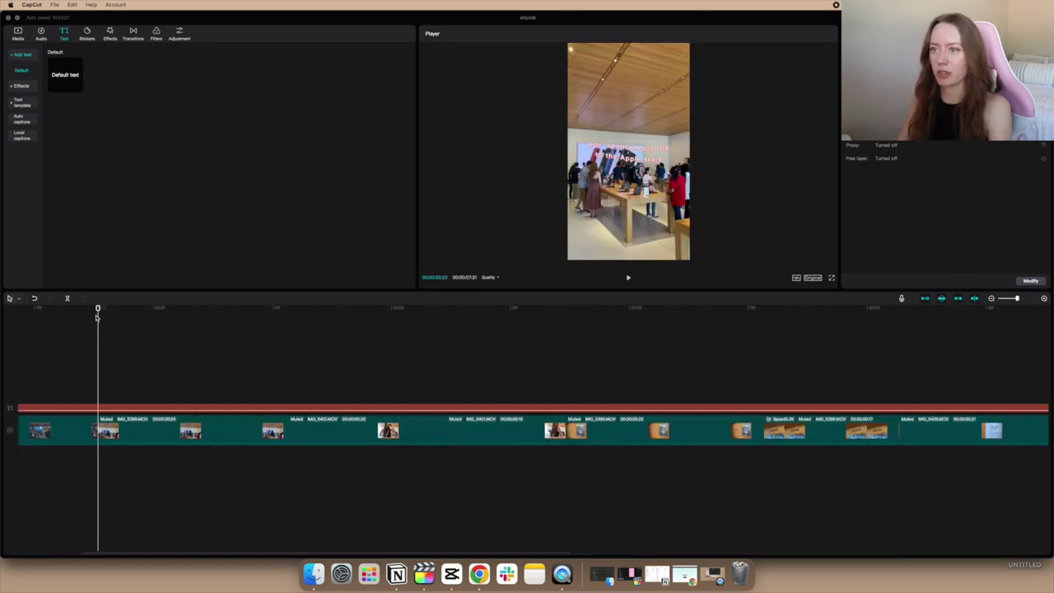
# Add a CW Swirl transition between the first two clips.
pyautogui.click(136, 33)
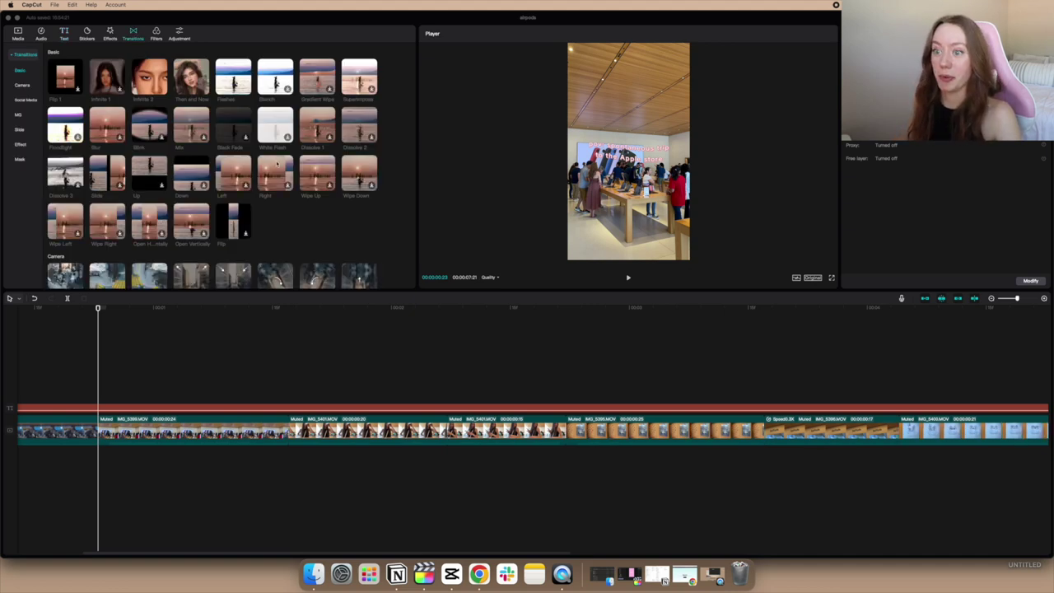
pyautogui.scroll(-3, 276, 164)
pyautogui.click(107, 199)
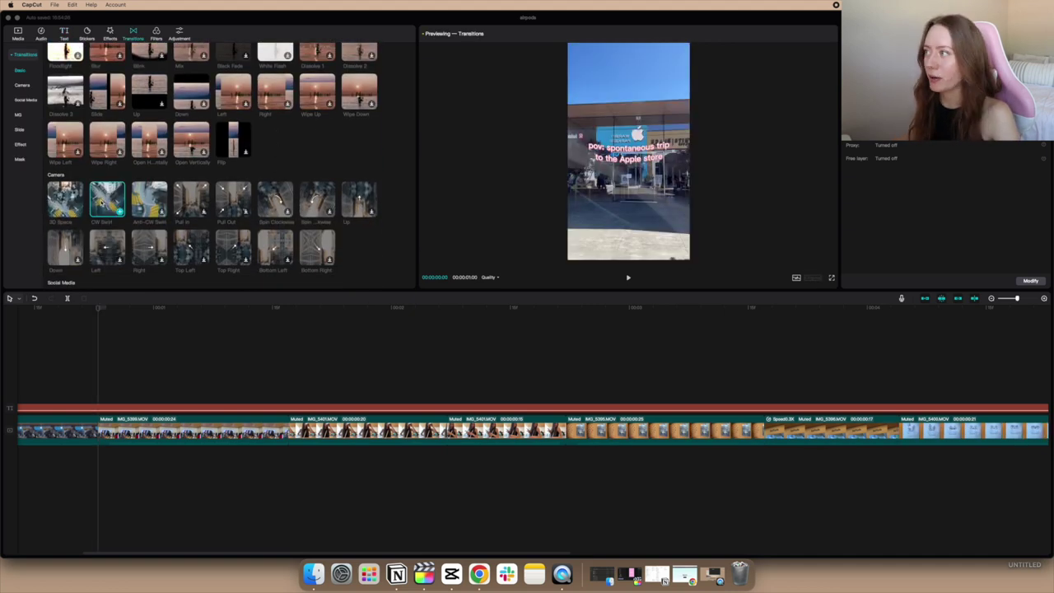
pyautogui.click(120, 212)
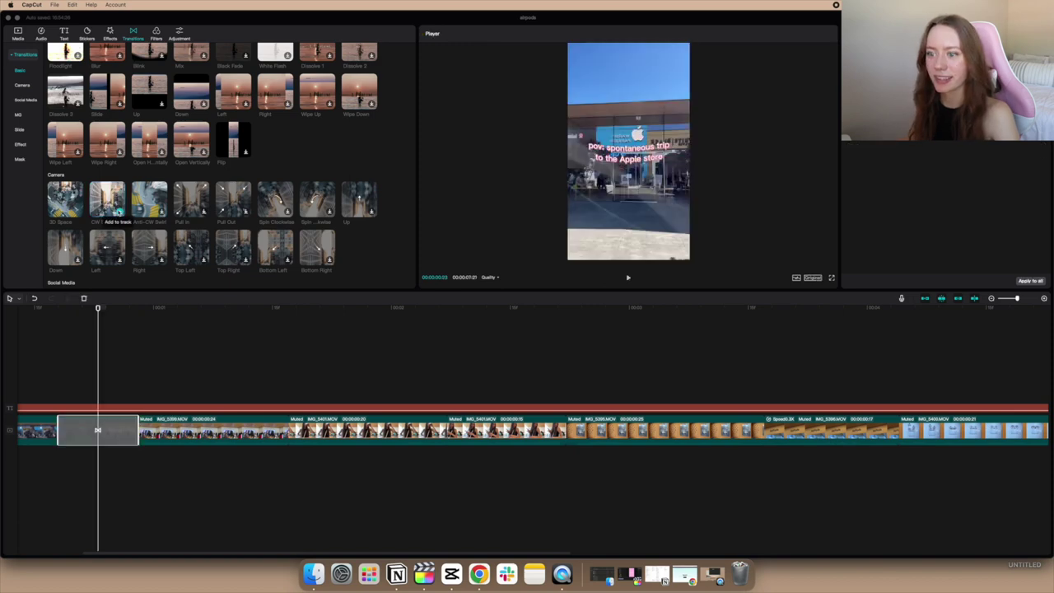
# Add a Wave Left transition from the Social Media group near the end.
pyautogui.scroll(-3, 401, 420)
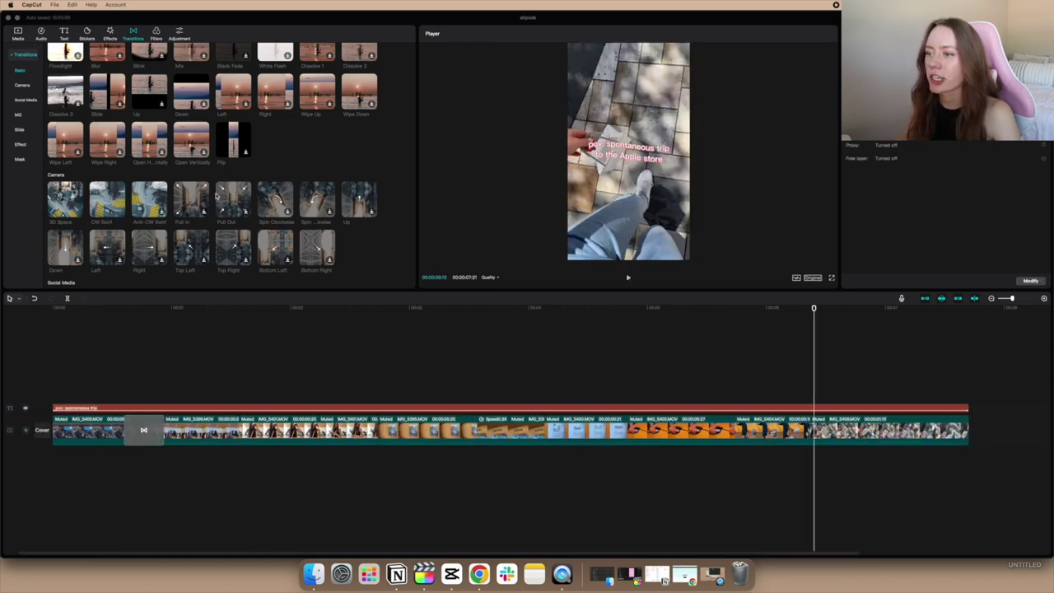
pyautogui.scroll(-3, 201, 170)
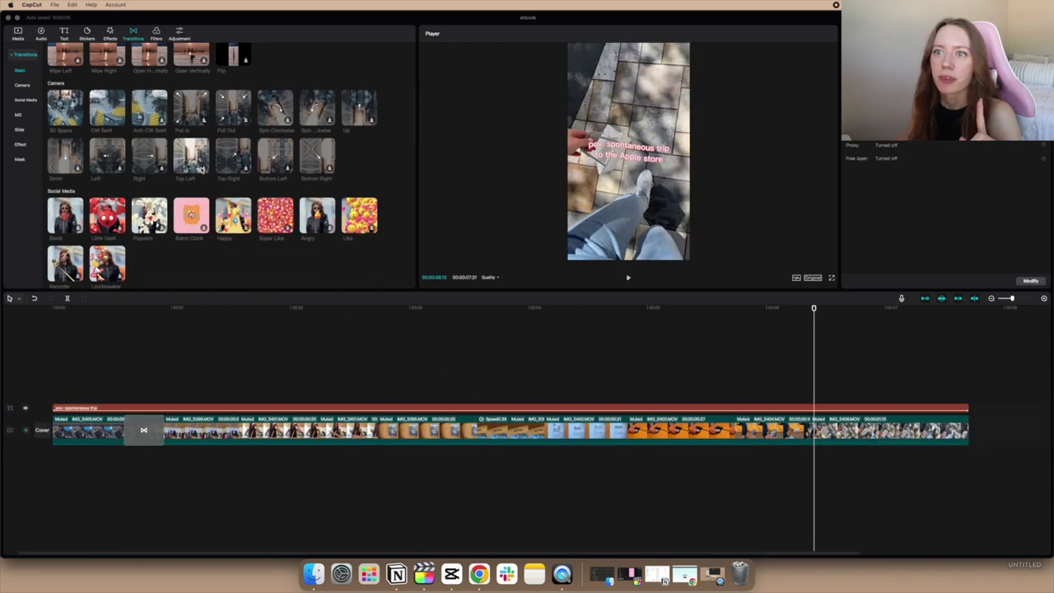
pyautogui.click(18, 101)
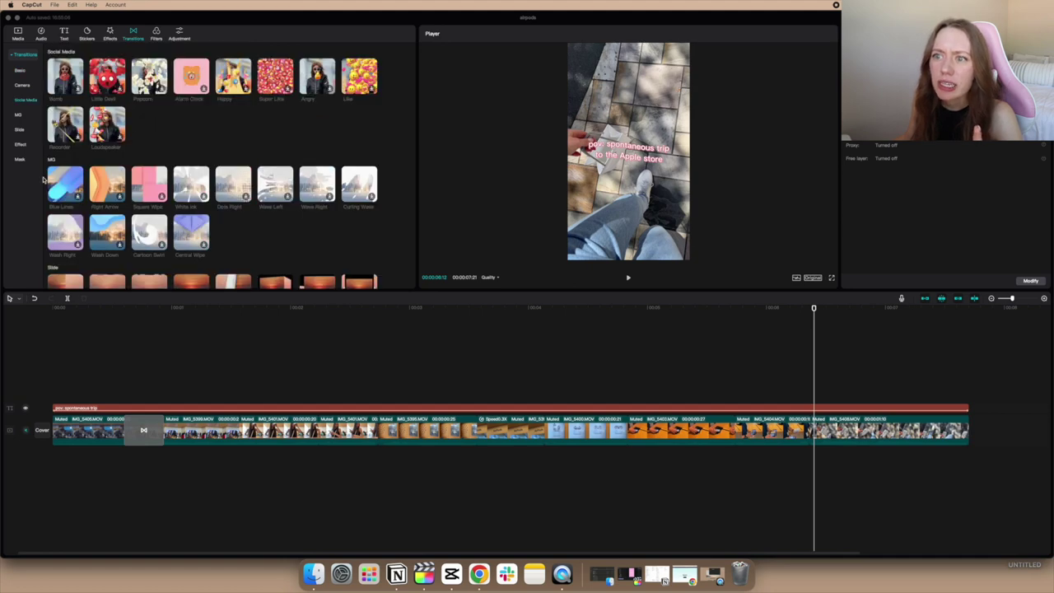
pyautogui.moveTo(264, 188)
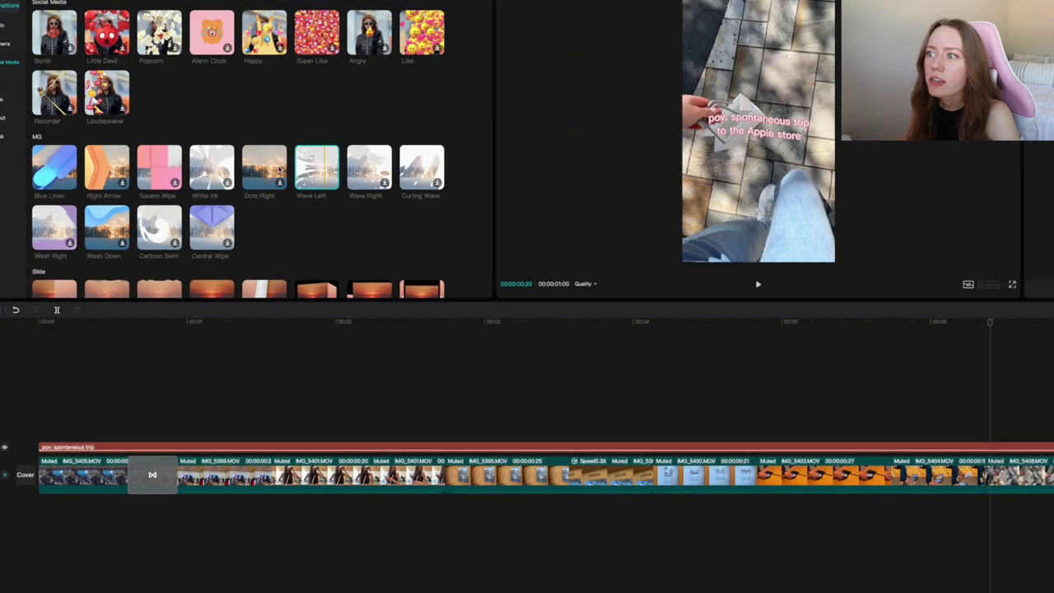
pyautogui.click(332, 184)
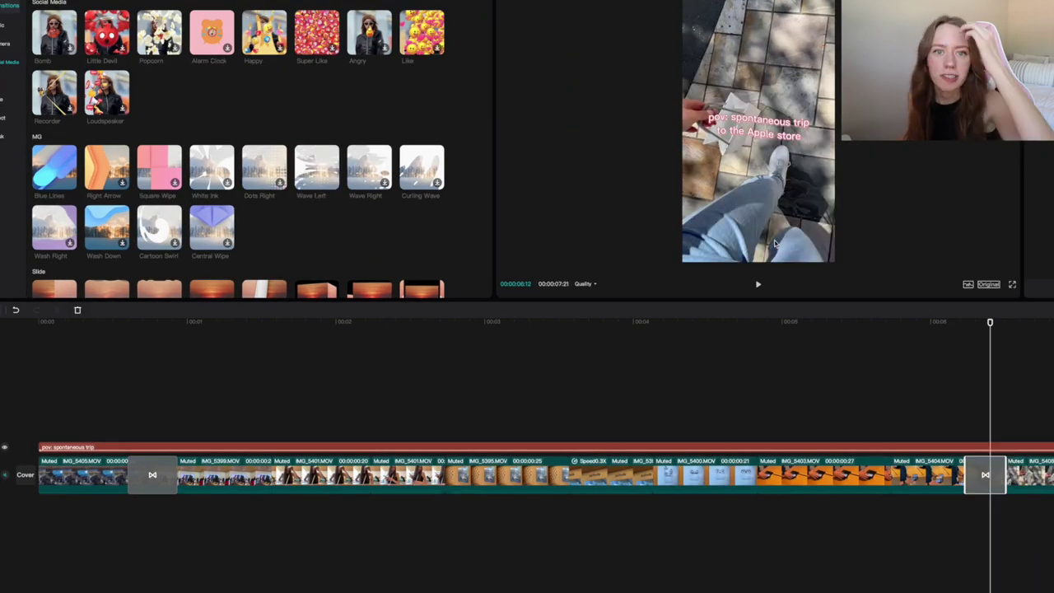
pyautogui.click(925, 399)
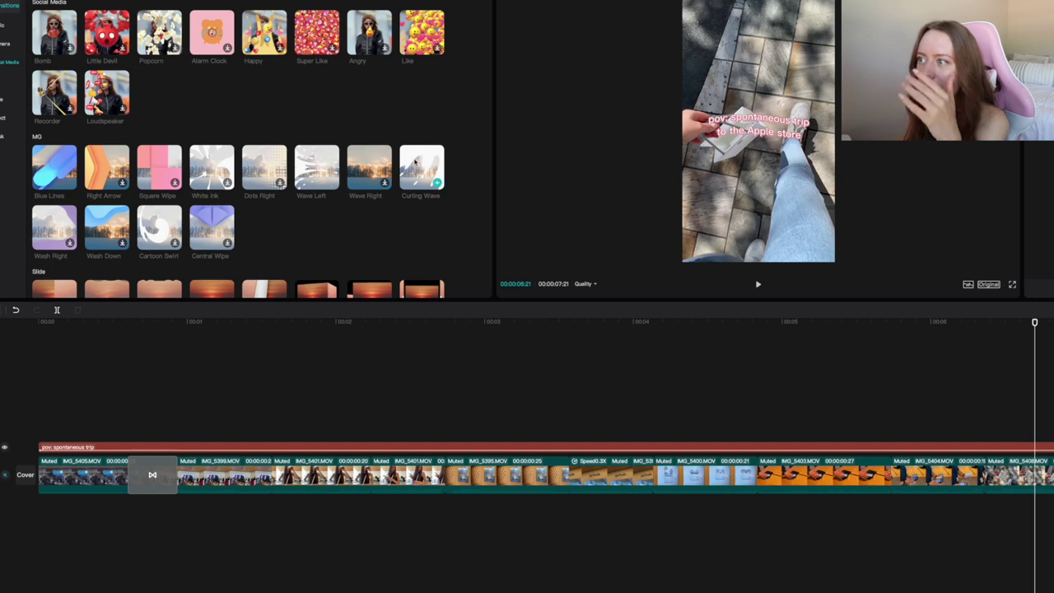
pyautogui.scroll(-3, 422, 165)
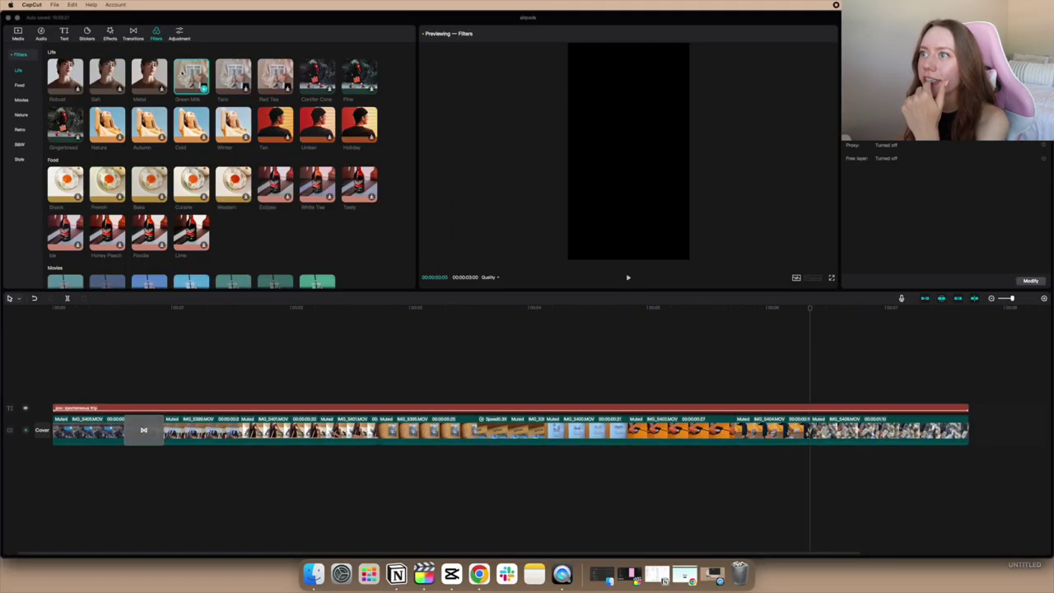
# Add the Green Milk filter, stretch it from the video's start to its end, and preview.
pyautogui.click(183, 82)
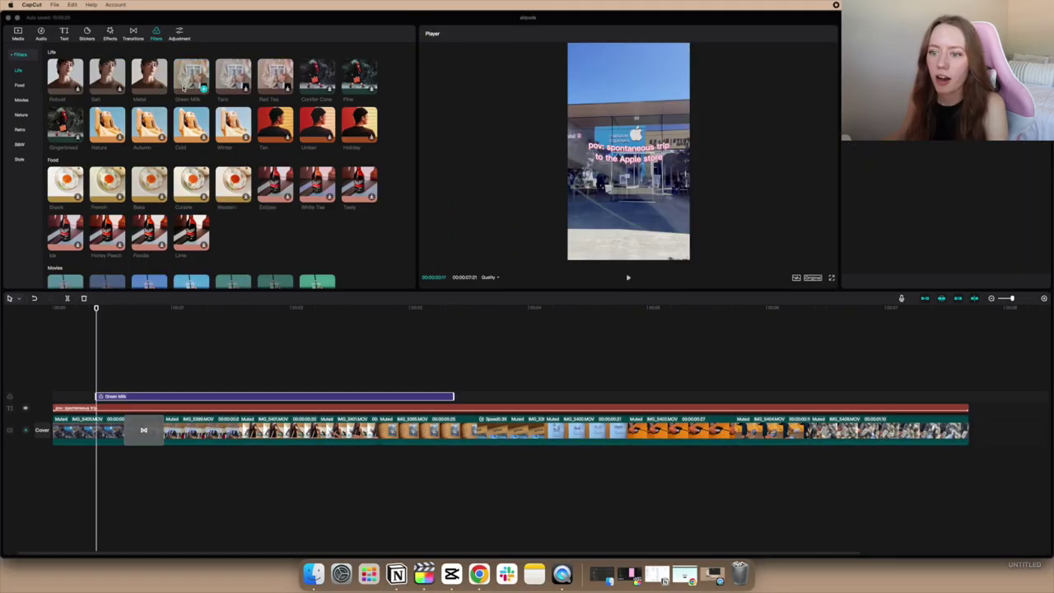
pyautogui.moveTo(142, 397); pyautogui.dragTo(97, 397)
pyautogui.moveTo(410, 396); pyautogui.dragTo(969, 396)
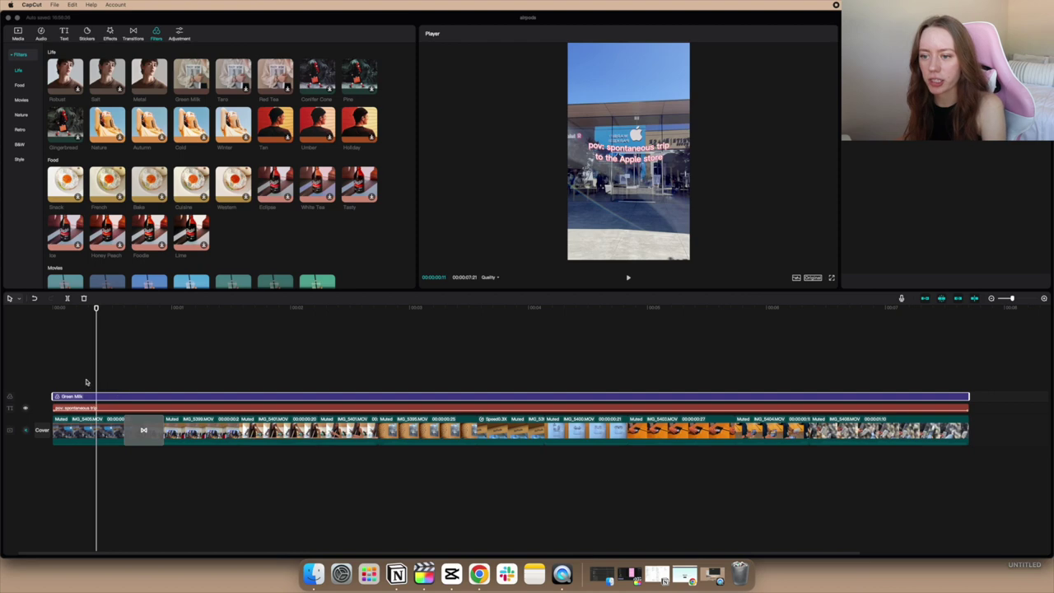
pyautogui.press('space')
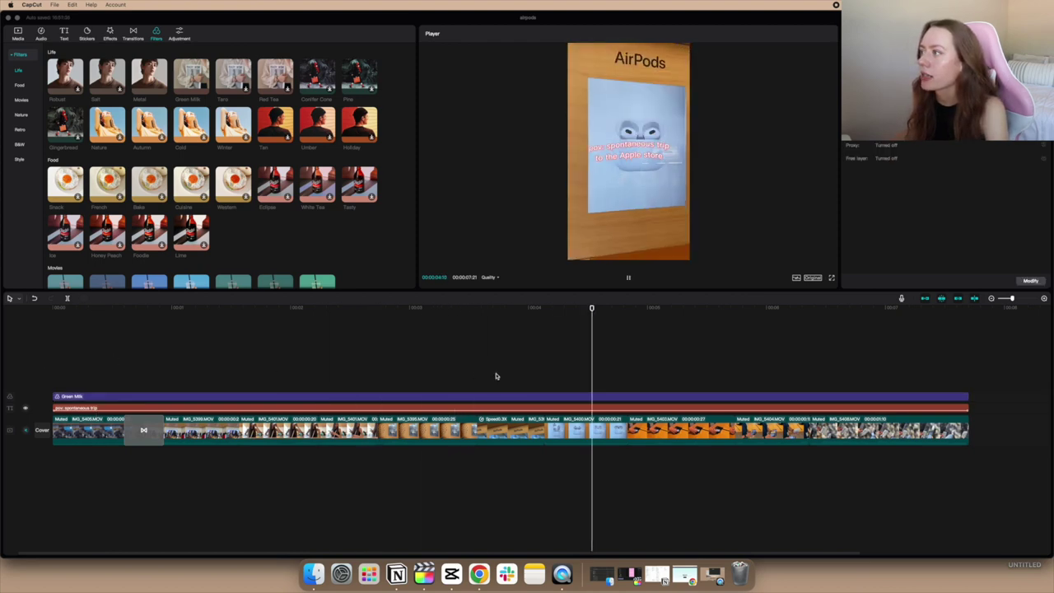
pyautogui.press('space')
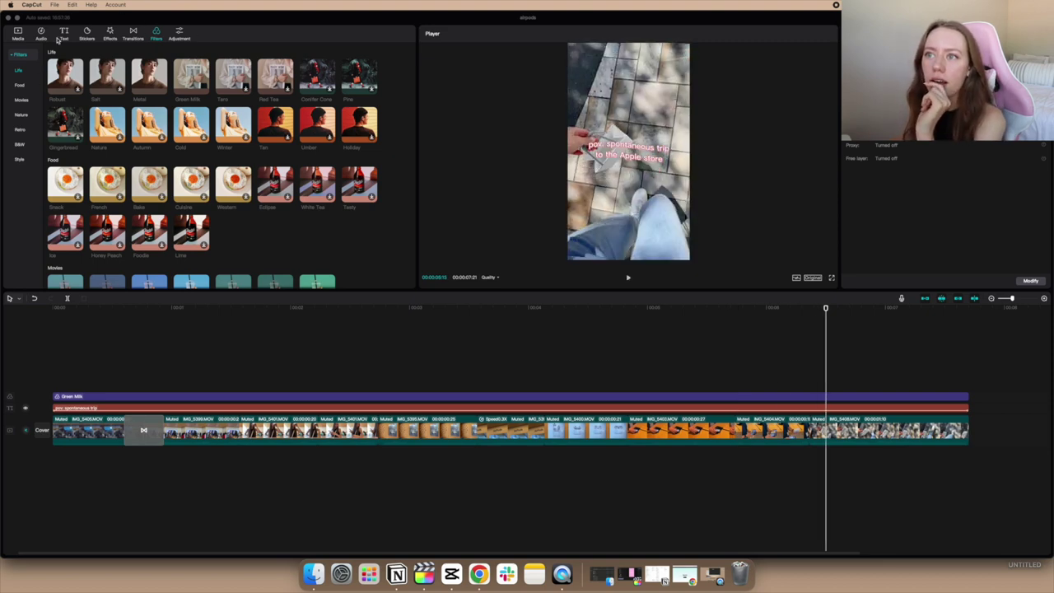
# Place the sparkles sticker from Stickers > Mood on the timeline near the video's end.
pyautogui.click(89, 33)
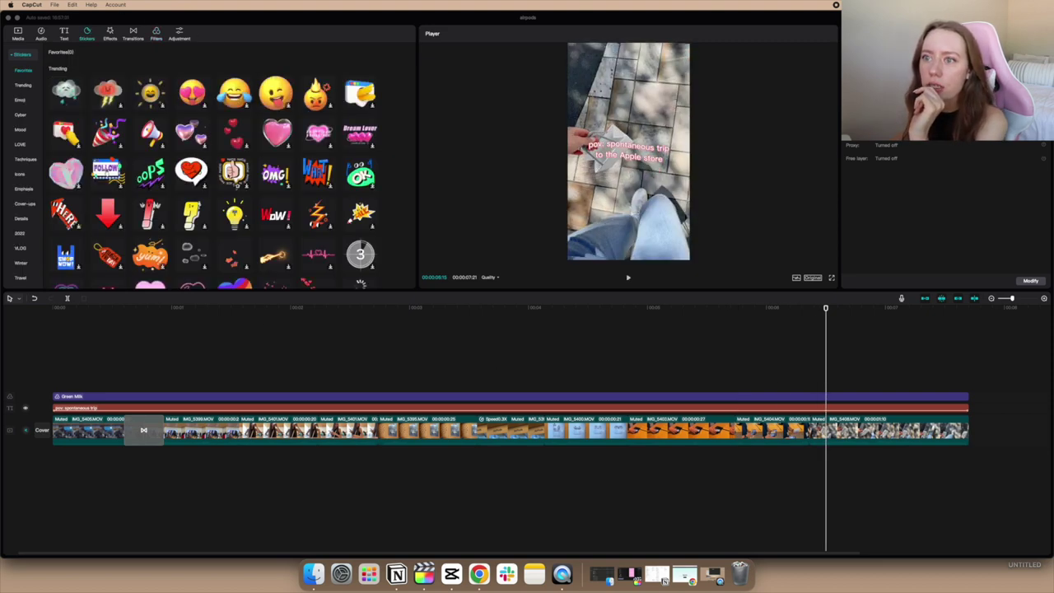
pyautogui.scroll(-5, 229, 175)
pyautogui.moveTo(192, 168); pyautogui.dragTo(769, 384)
pyautogui.hscroll(5, 809, 387)
pyautogui.hscroll(1, 809, 386)
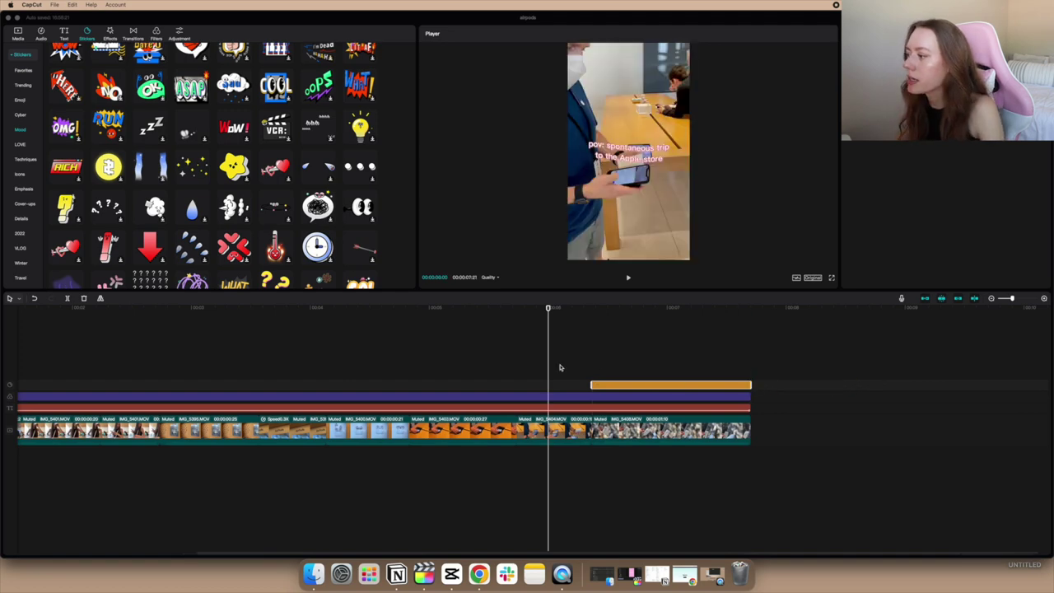
# Preview the sticker, then play the whole video back from the start.
pyautogui.click(659, 362)
pyautogui.click(557, 365)
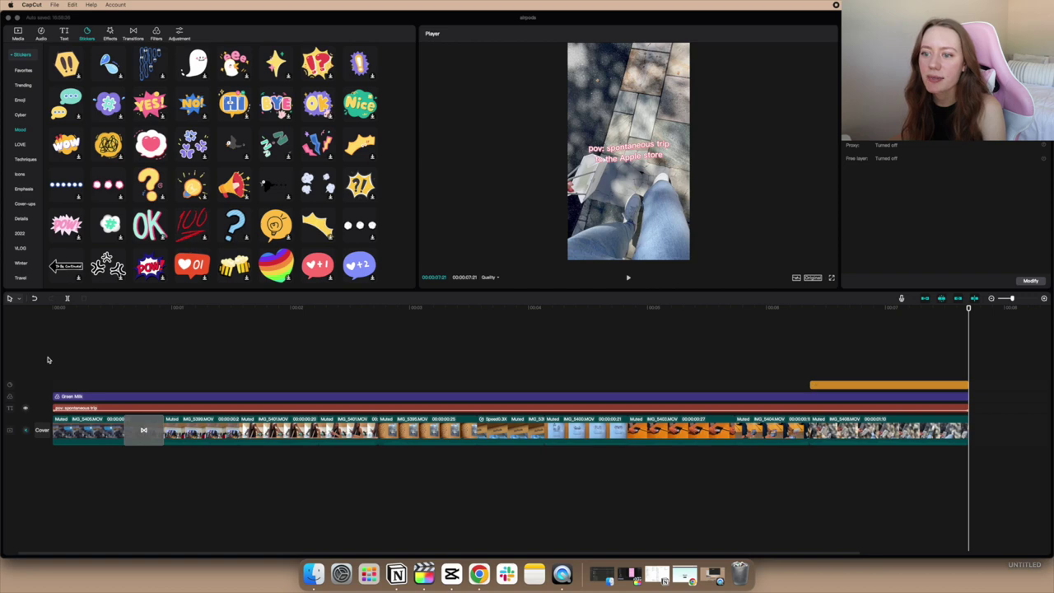
pyautogui.click(47, 360)
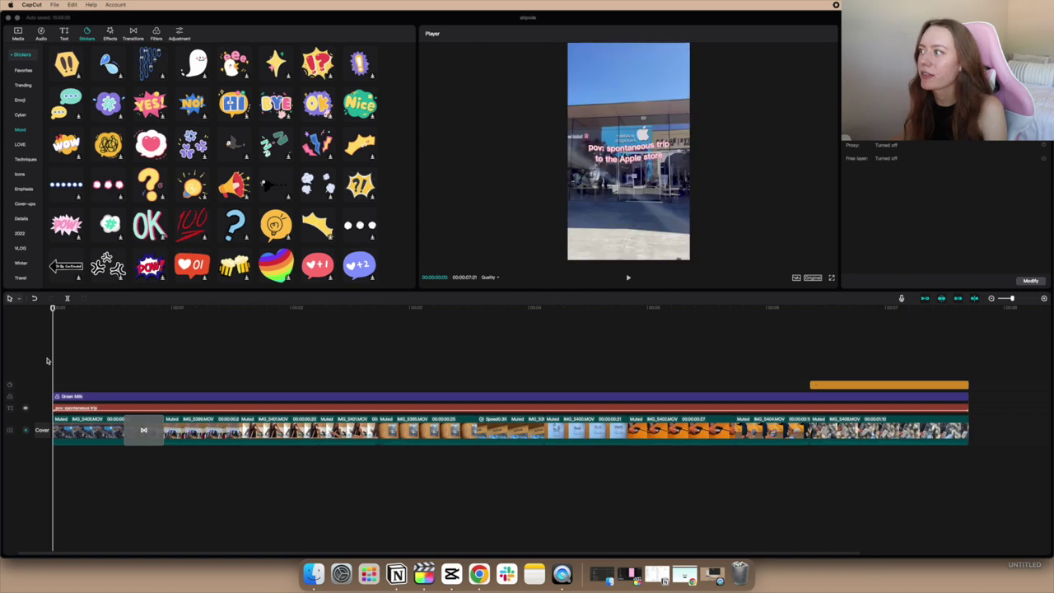
pyautogui.press('space')
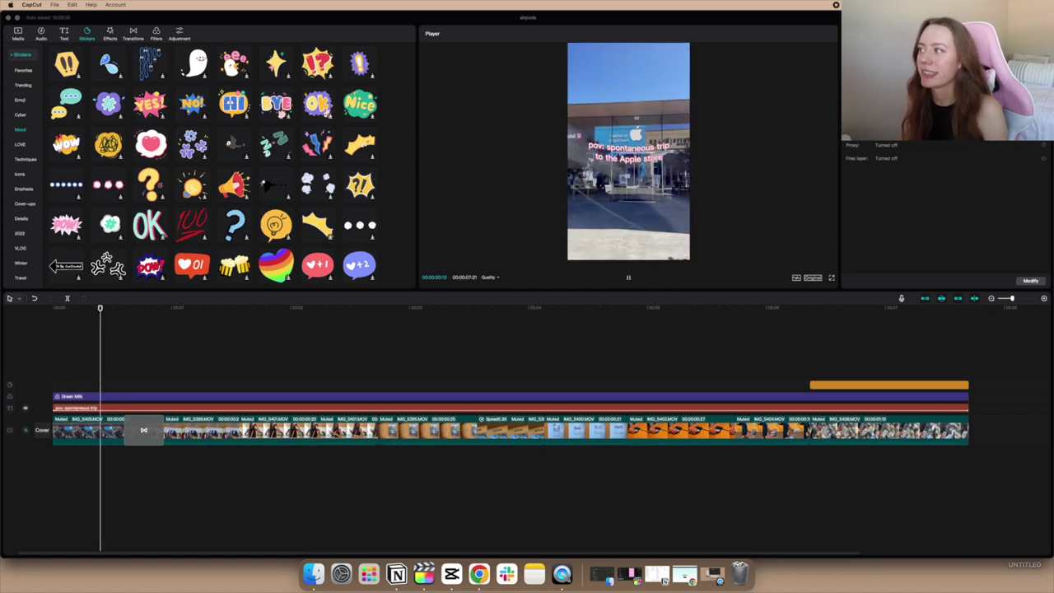
pyautogui.click(48, 360)
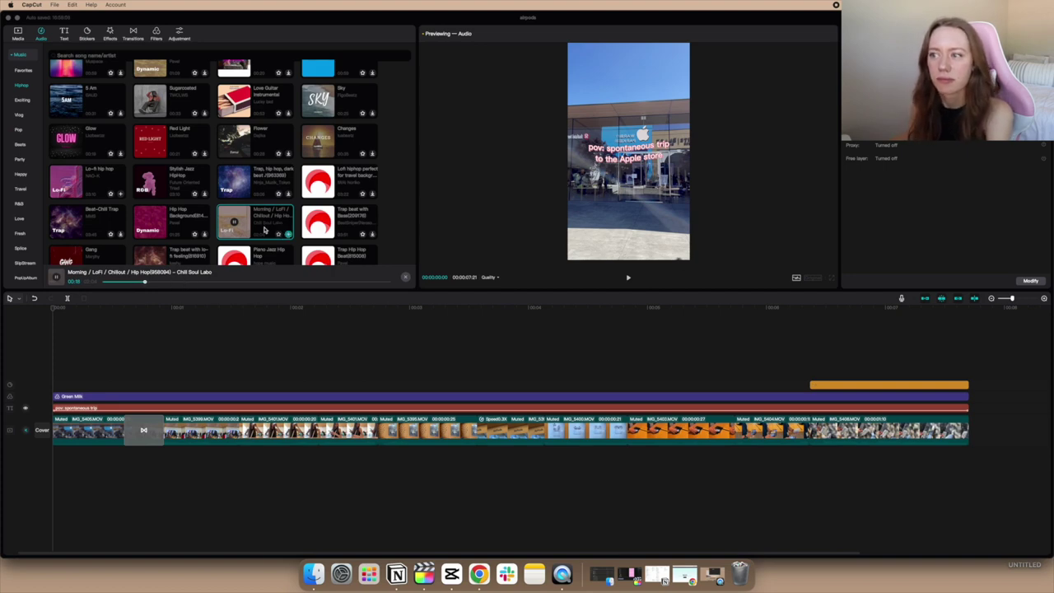
# Add the Morning / LoFi / Chillout / Hip Hop track under the clips and play a stretch to hear it.
pyautogui.click(288, 235)
pyautogui.click(79, 483)
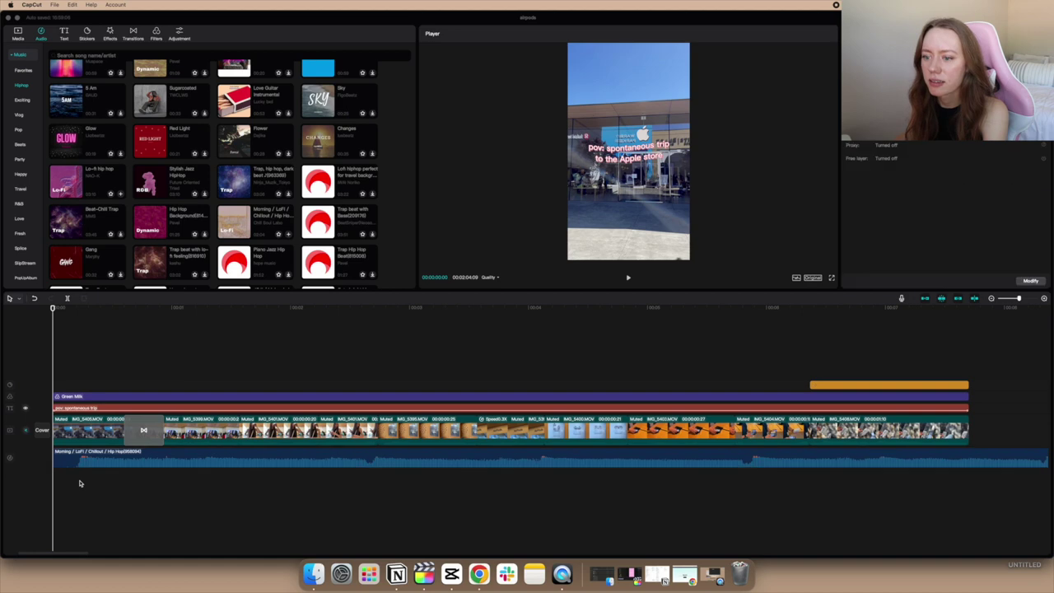
pyautogui.scroll(-5, 43, 469)
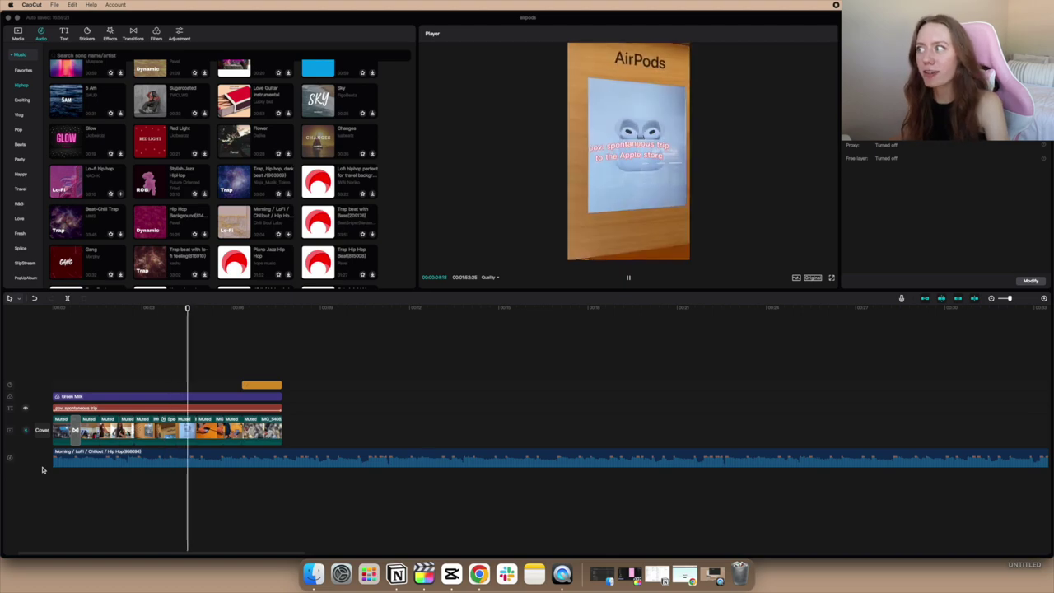
pyautogui.press('space')
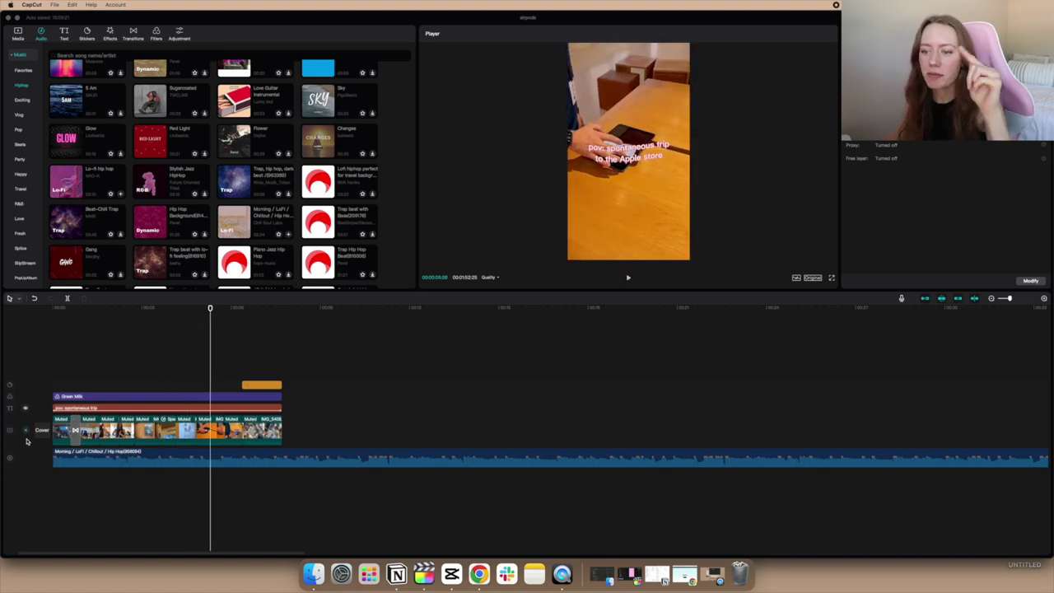